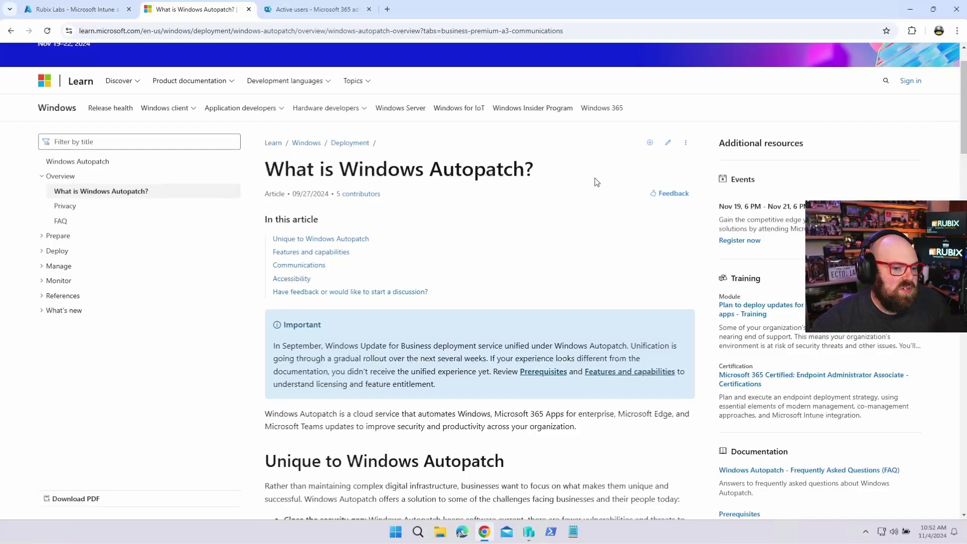
scroll(473, 452, "down", 1)
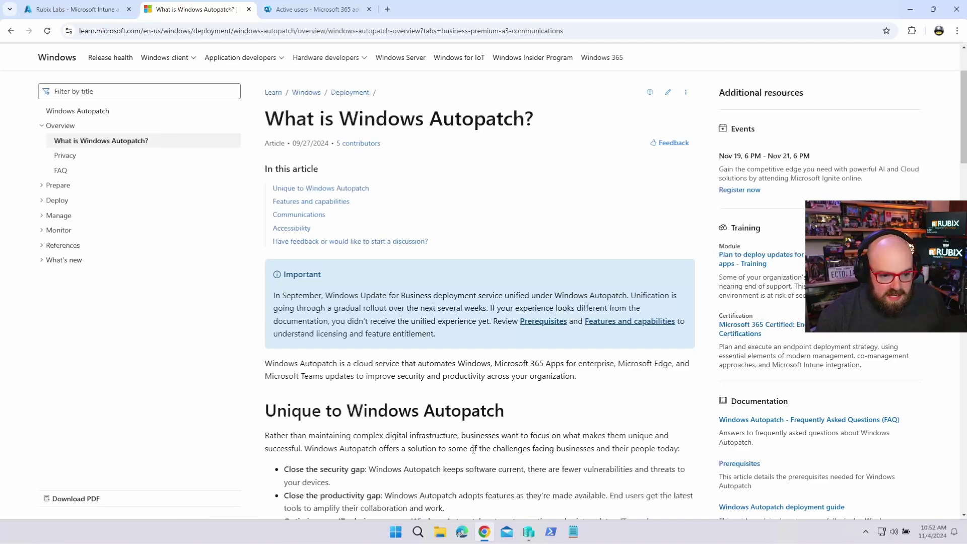
scroll(428, 478, "down", 12)
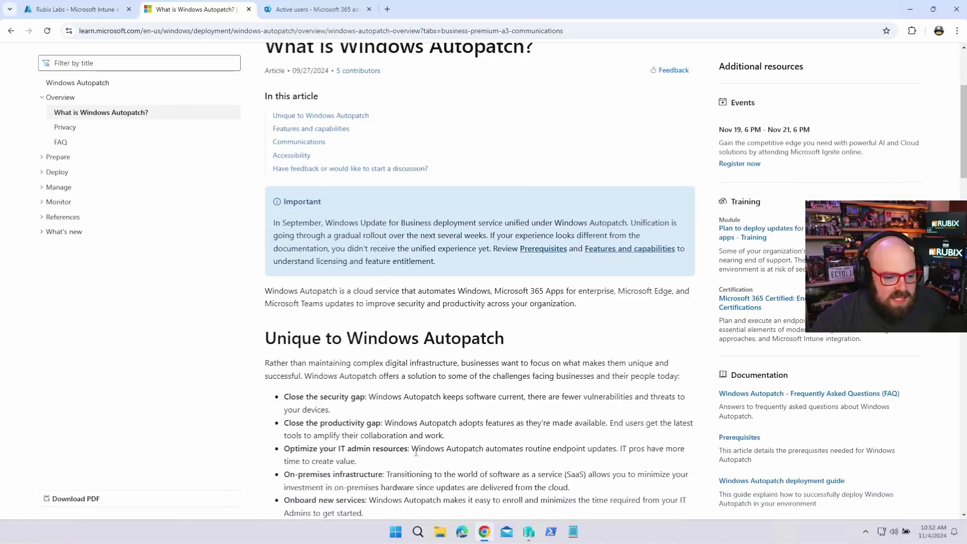
scroll(416, 455, "down", 14)
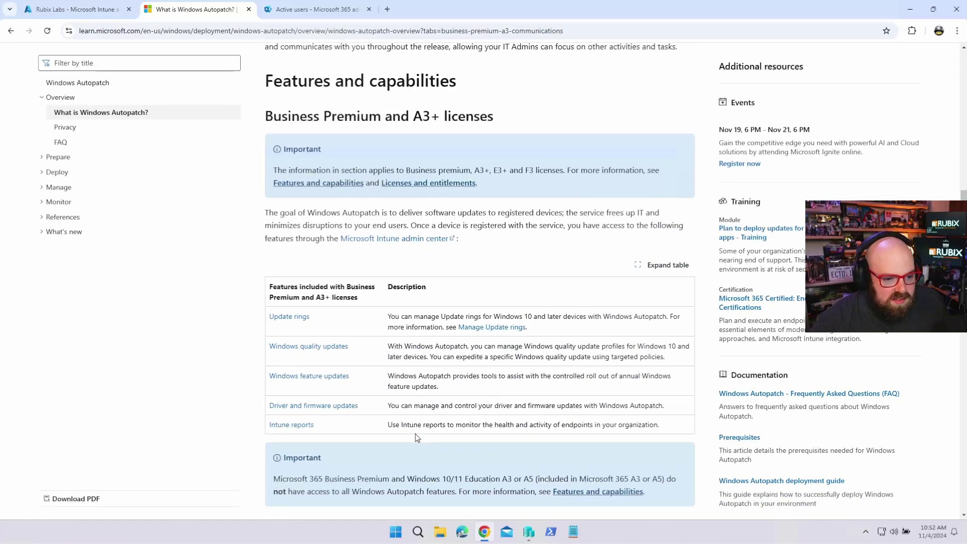
scroll(373, 426, "down", 8)
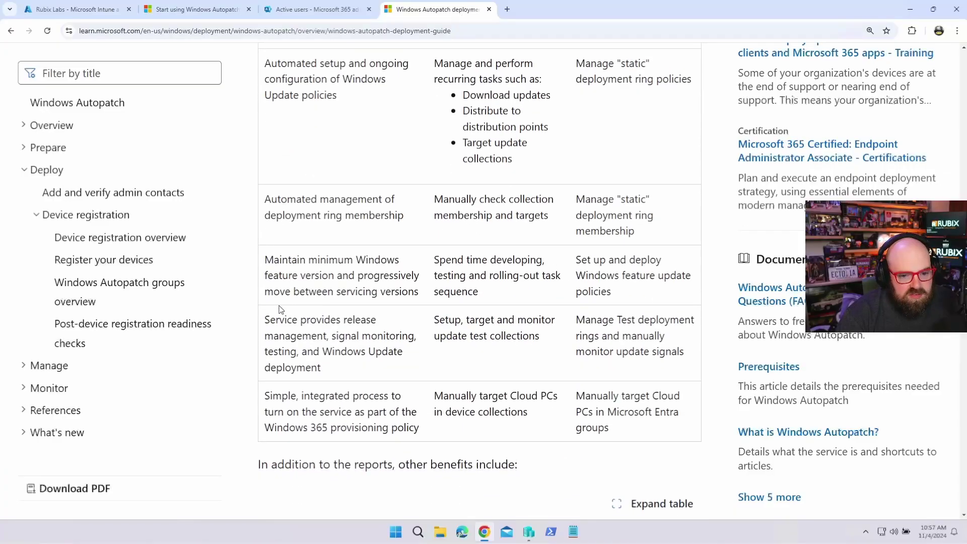
scroll(282, 283, "up", 2)
scroll(359, 267, "down", 1)
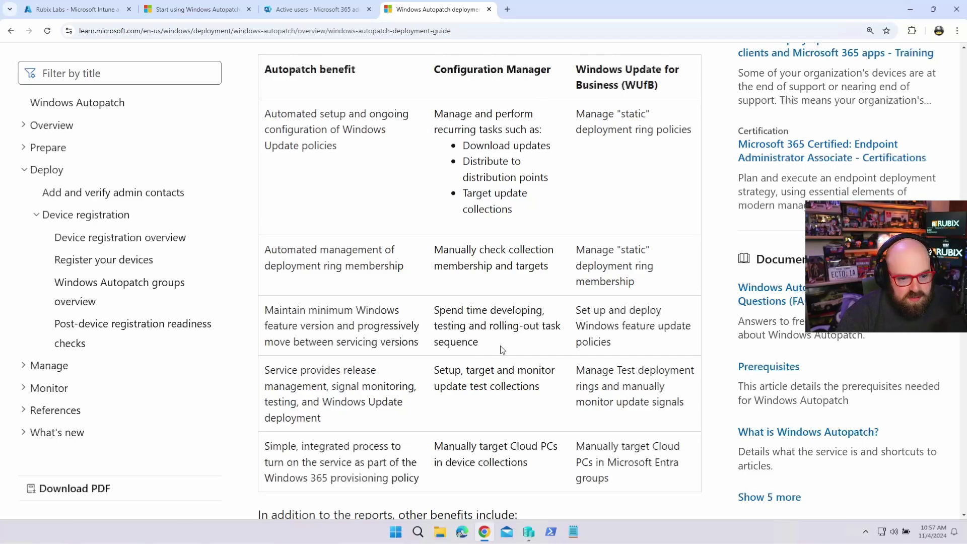
left_click_drag(611, 70, 662, 213)
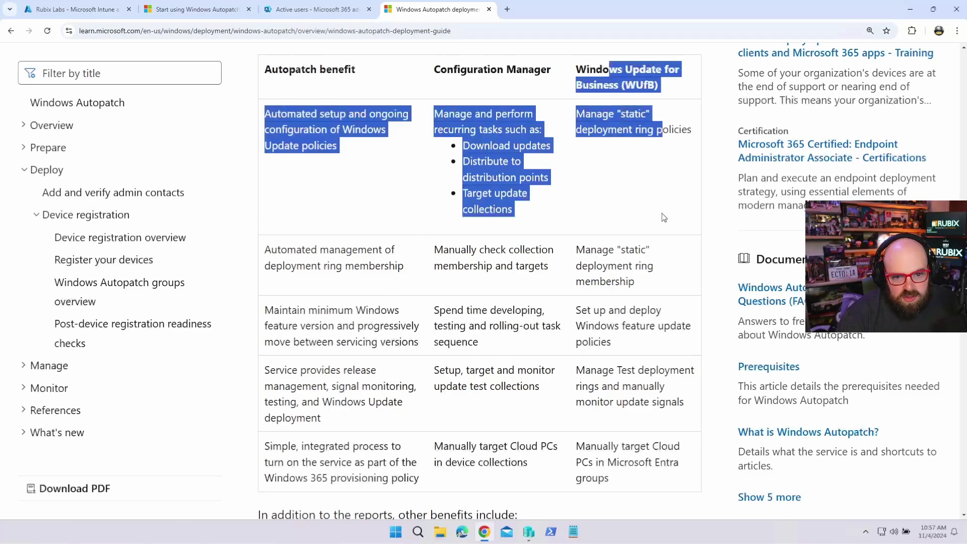
left_click(630, 200)
scroll(297, 346, "down", 10)
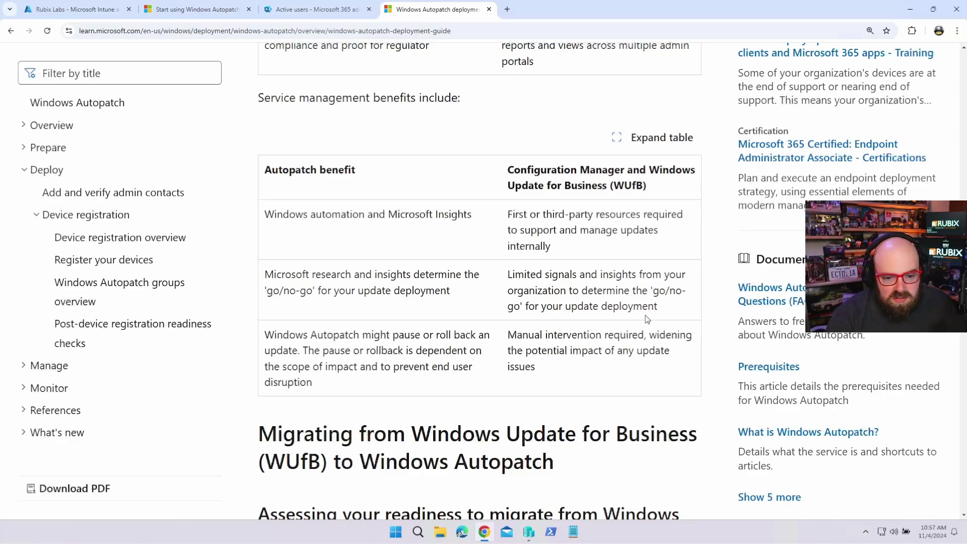
left_click_drag(658, 307, 508, 274)
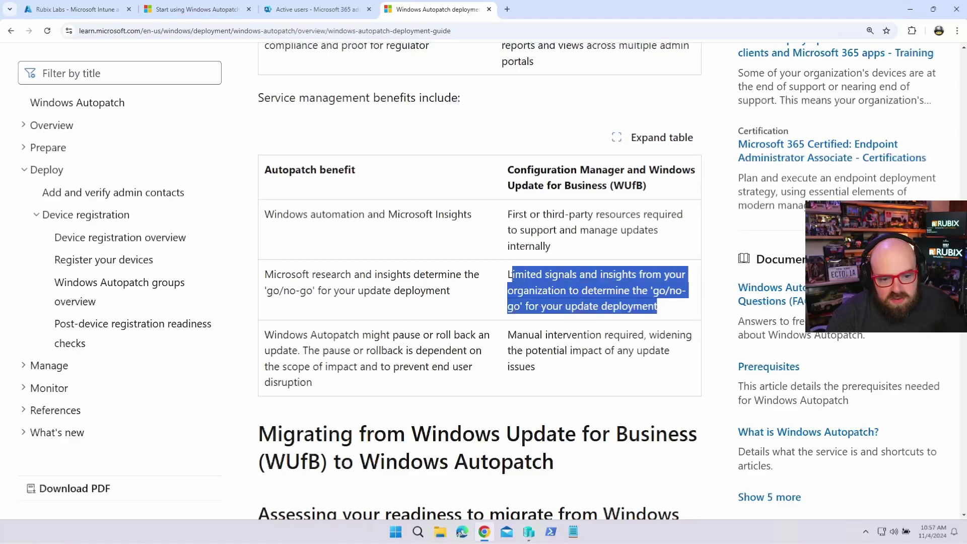
left_click(619, 299)
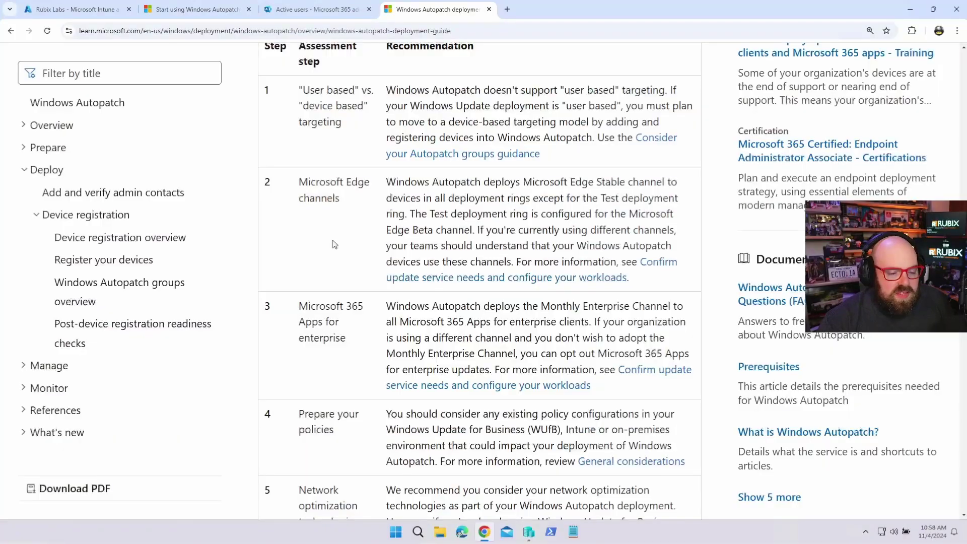
Step: Scroll through the readiness assessment steps table on Microsoft Learn
scroll(345, 202, "down", 1)
scroll(443, 322, "up", 1)
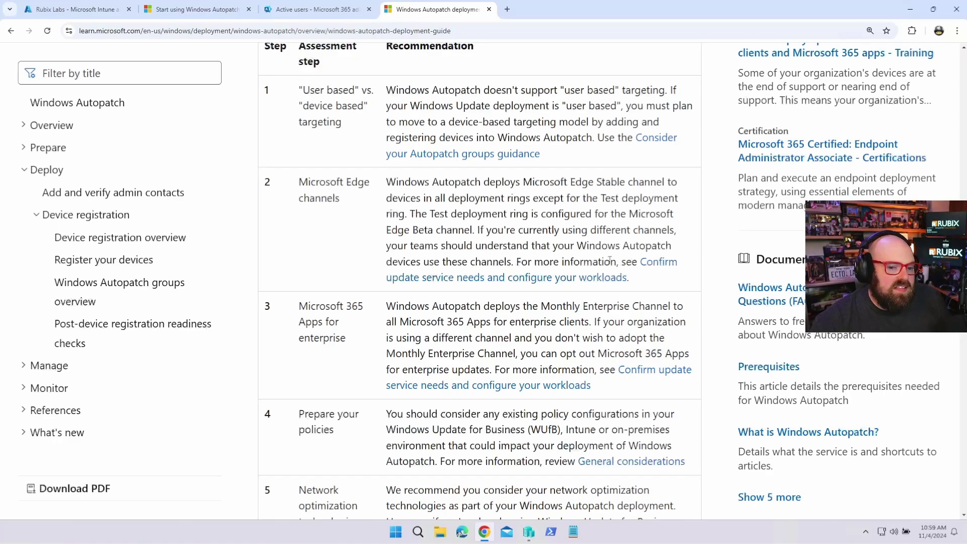
scroll(539, 275, "down", 2)
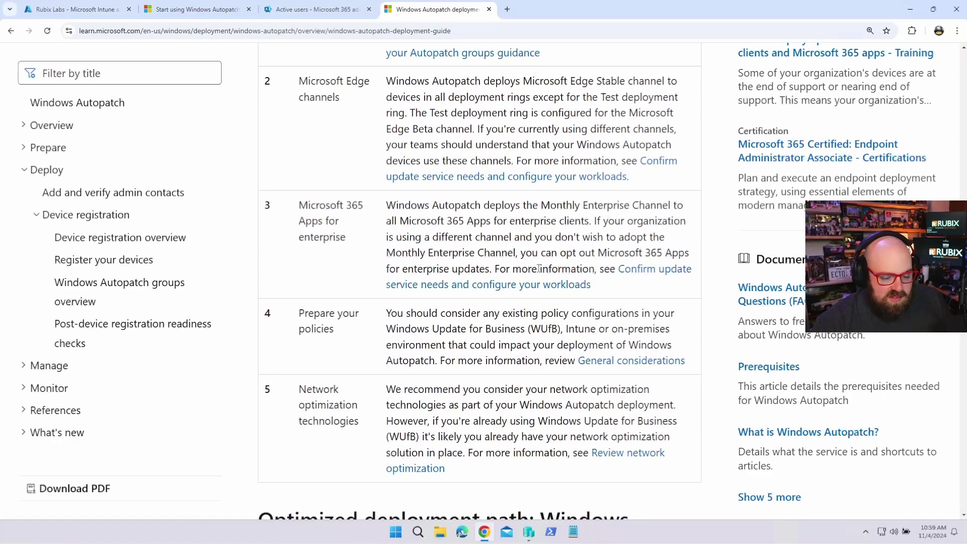
scroll(539, 268, "down", 1)
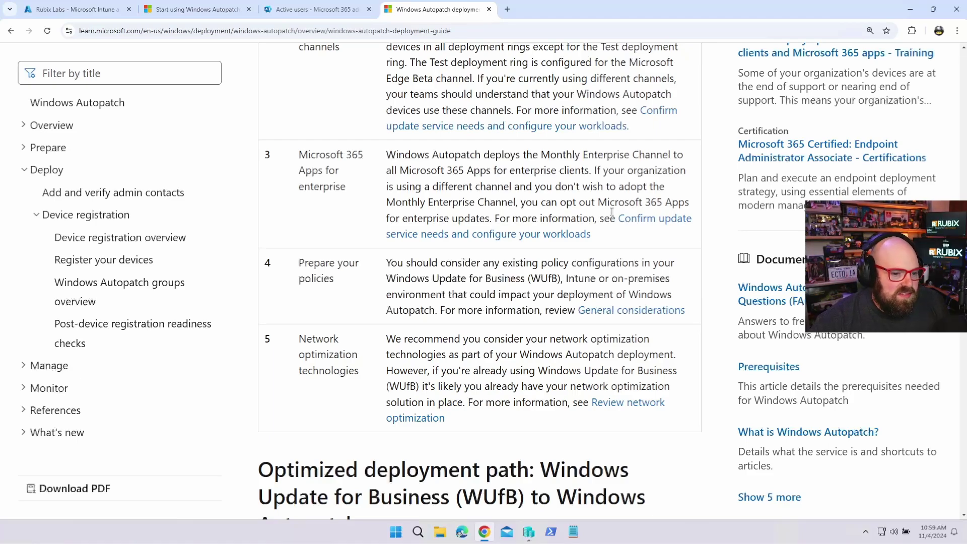
scroll(612, 212, "down", 1)
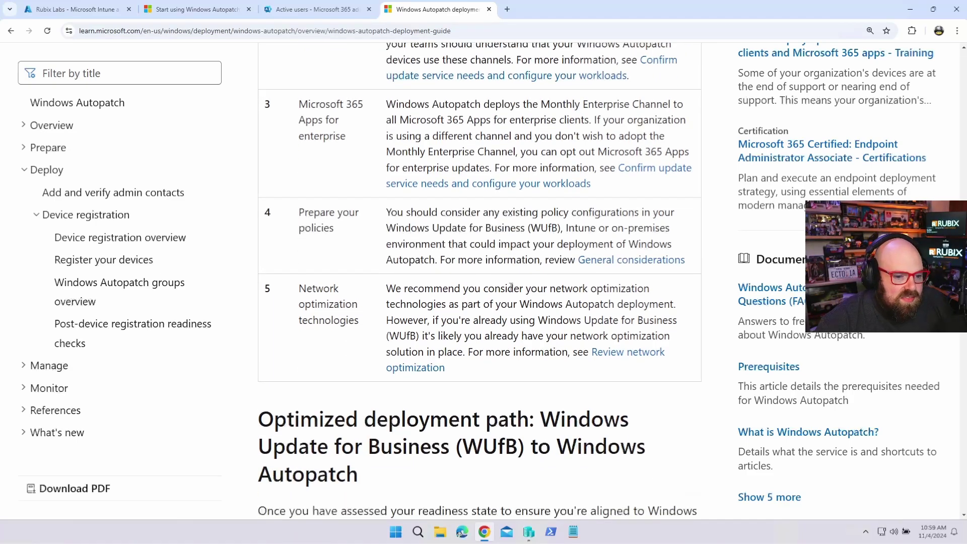
scroll(508, 283, "up", 1)
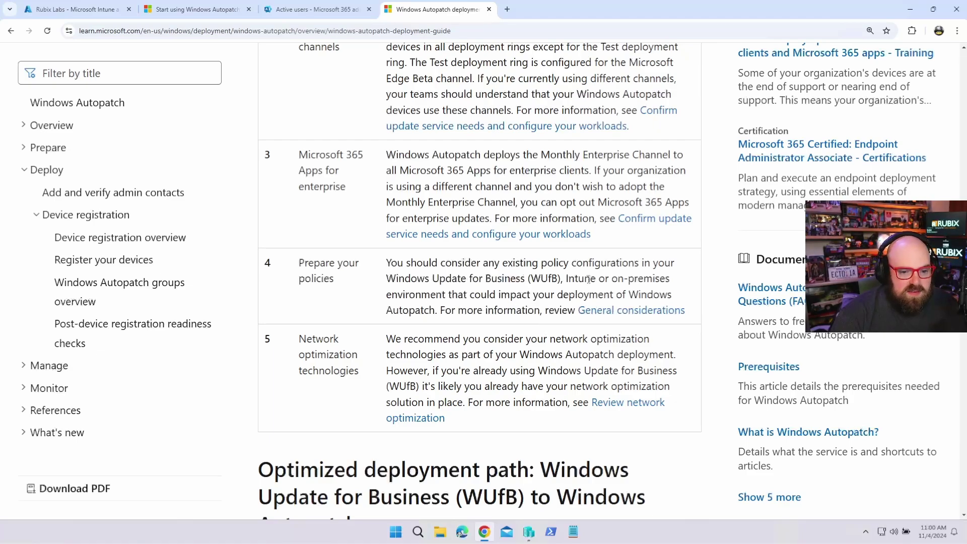
scroll(542, 274, "up", 3)
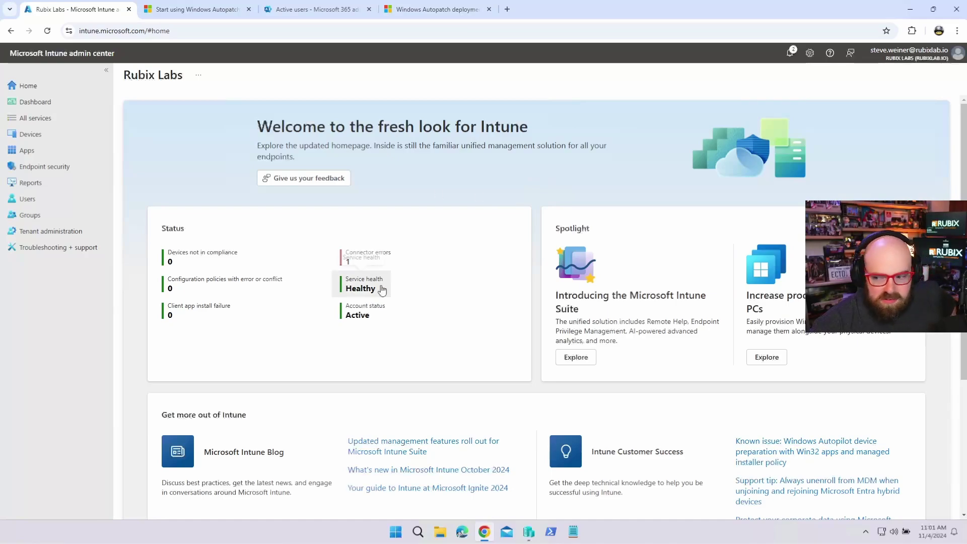
Step: Consent to the tenant changes and activate Windows Autopatch features under Tenant administration
left_click(50, 233)
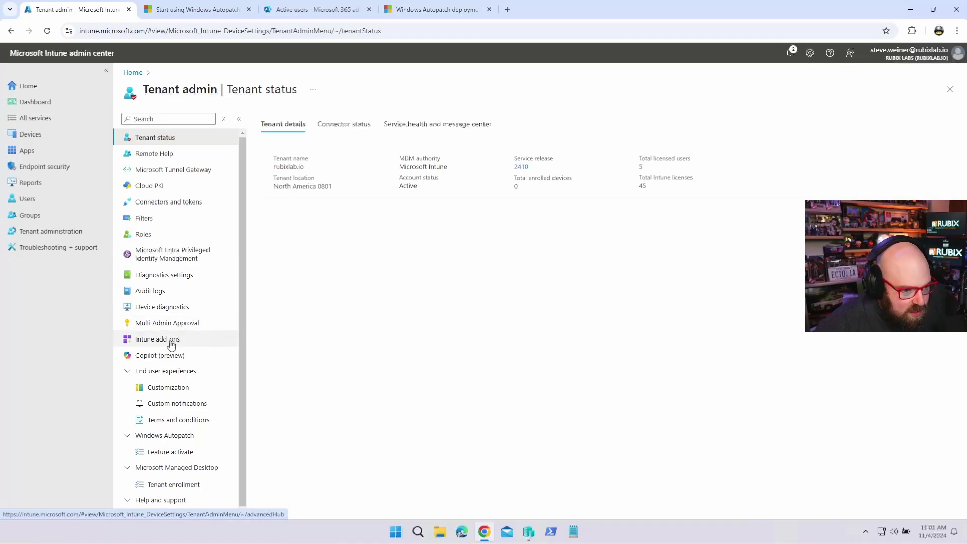
scroll(188, 167, "down", 1)
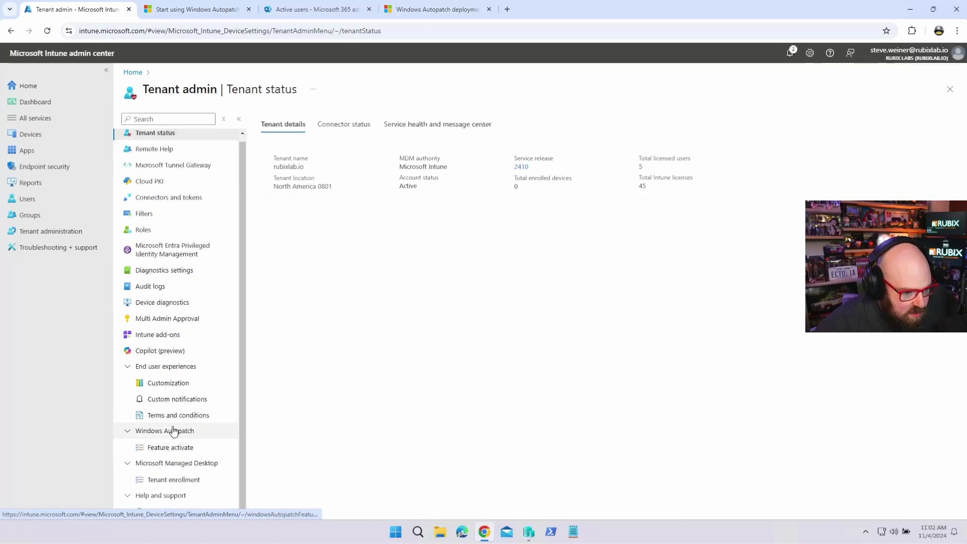
left_click(172, 448)
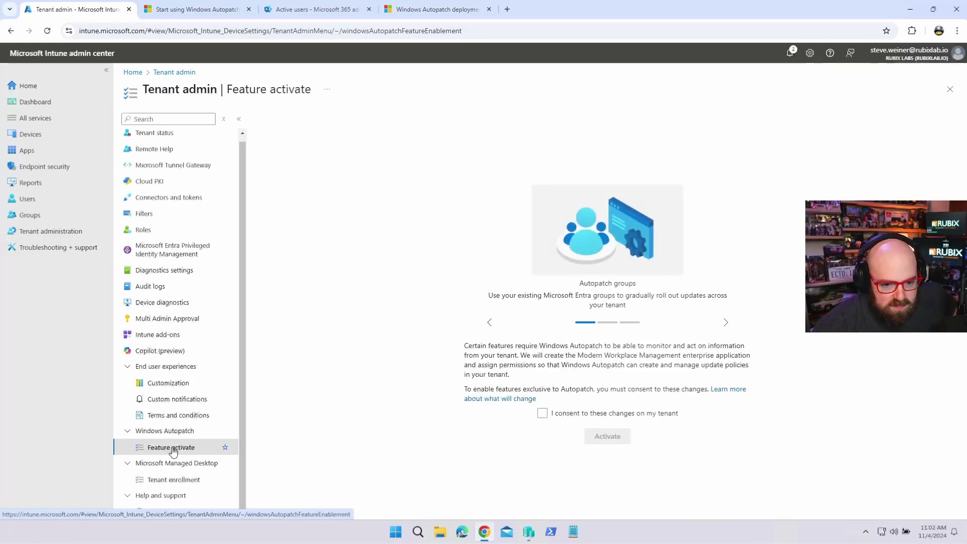
left_click(542, 414)
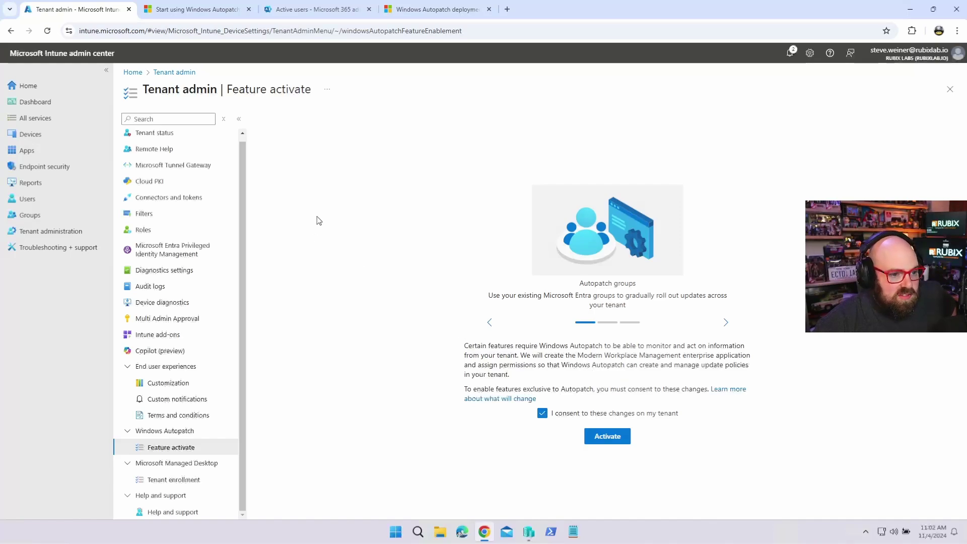
left_click(612, 437)
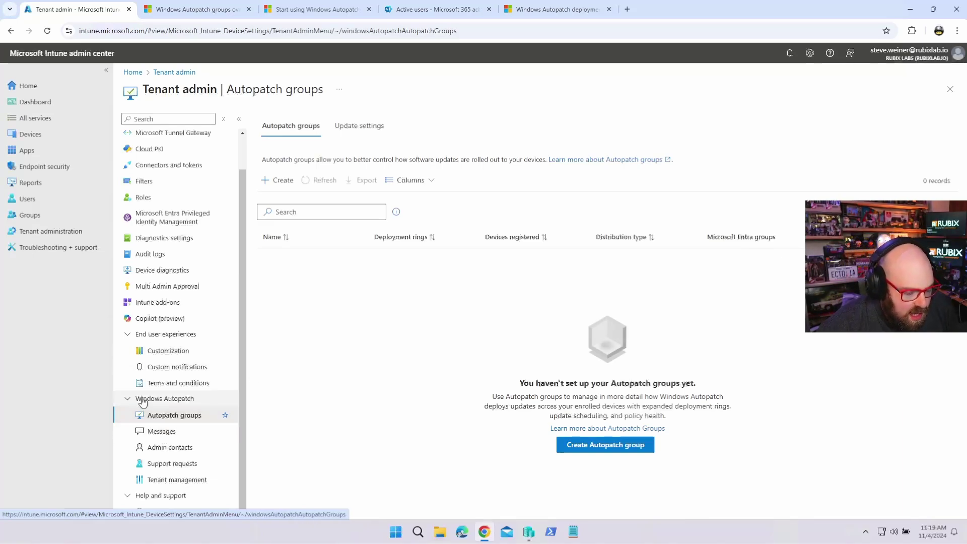
left_click(174, 434)
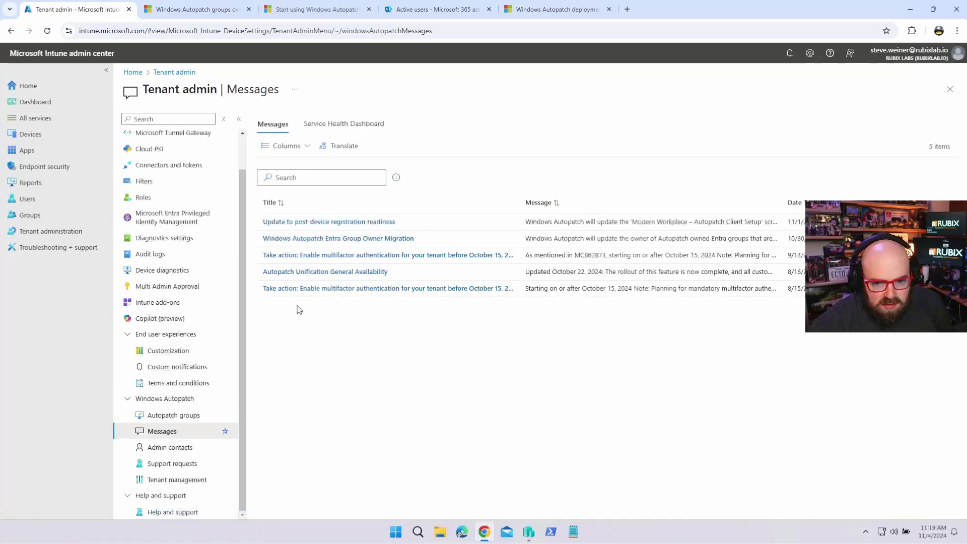
left_click(155, 420)
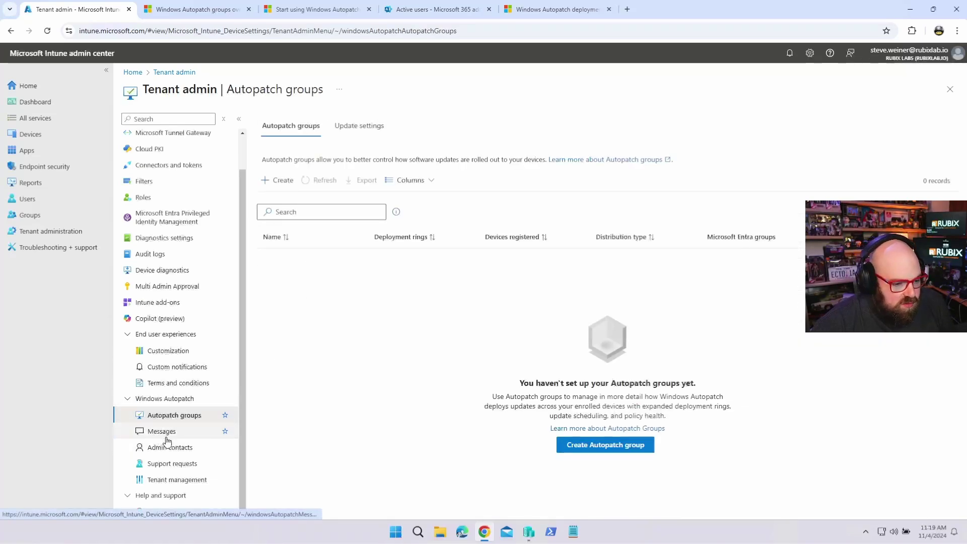
left_click(179, 480)
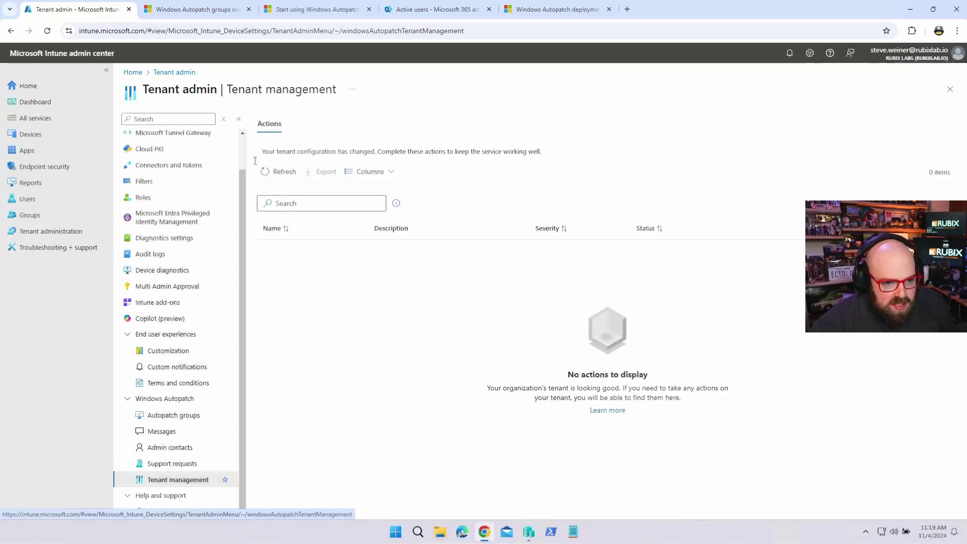
left_click(160, 417)
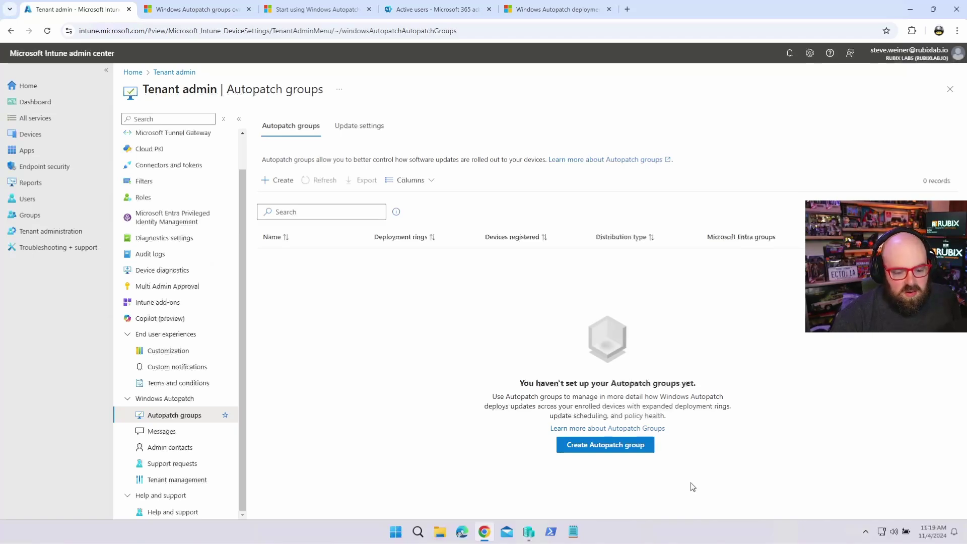
Step: Start a new Autopatch group and enter 'Test' as its name
left_click(625, 445)
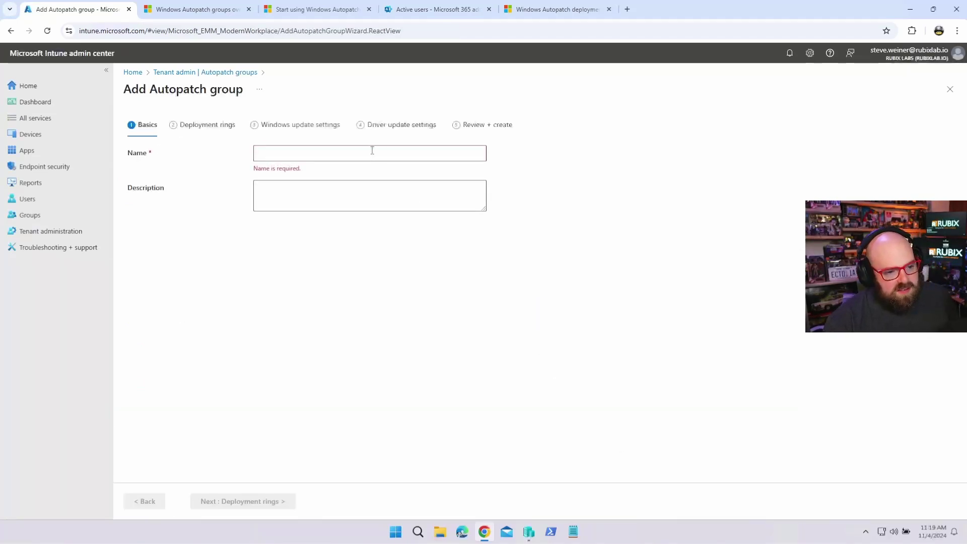
left_click(371, 151)
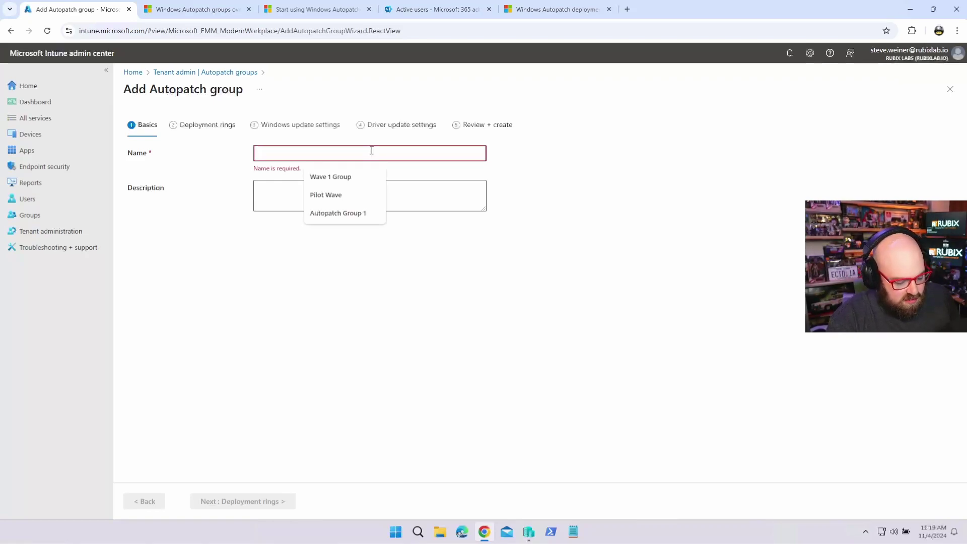
type("Test")
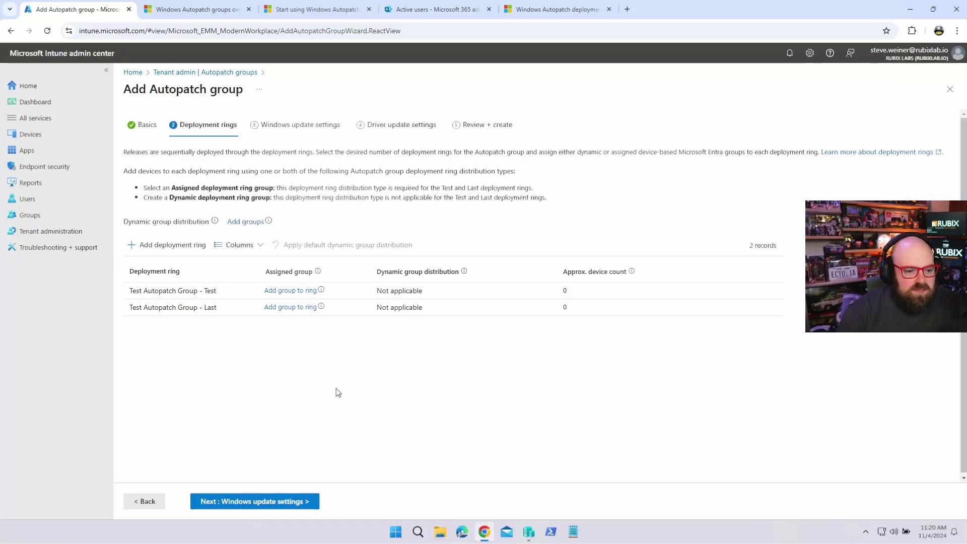
Step: Assign only the ADSyncAdmins group to the Test ring
left_click(283, 291)
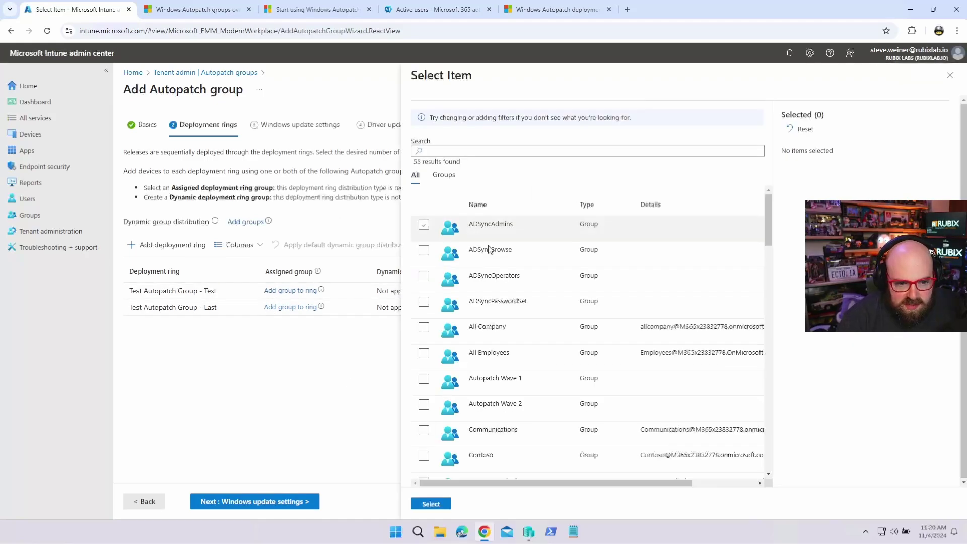
left_click(423, 225)
left_click(426, 254)
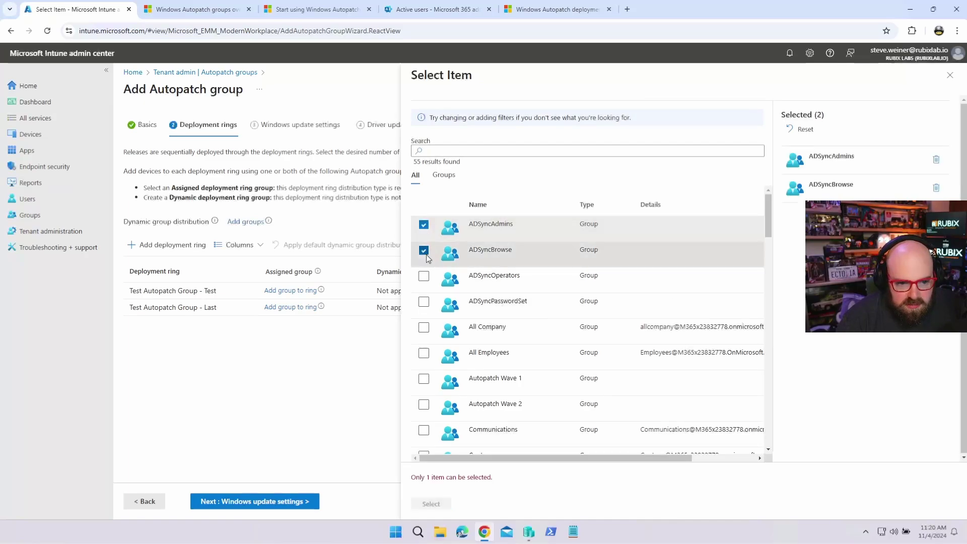
left_click(423, 249)
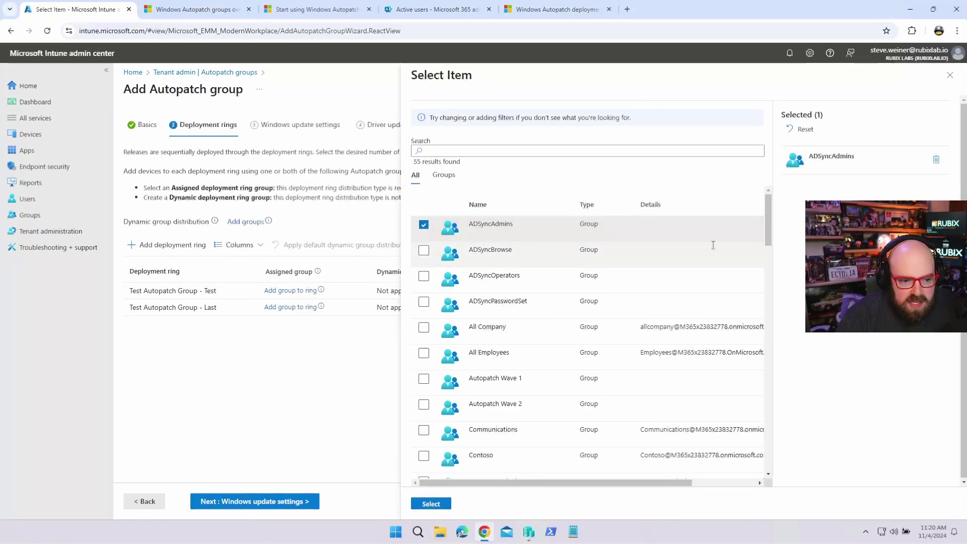
left_click(439, 503)
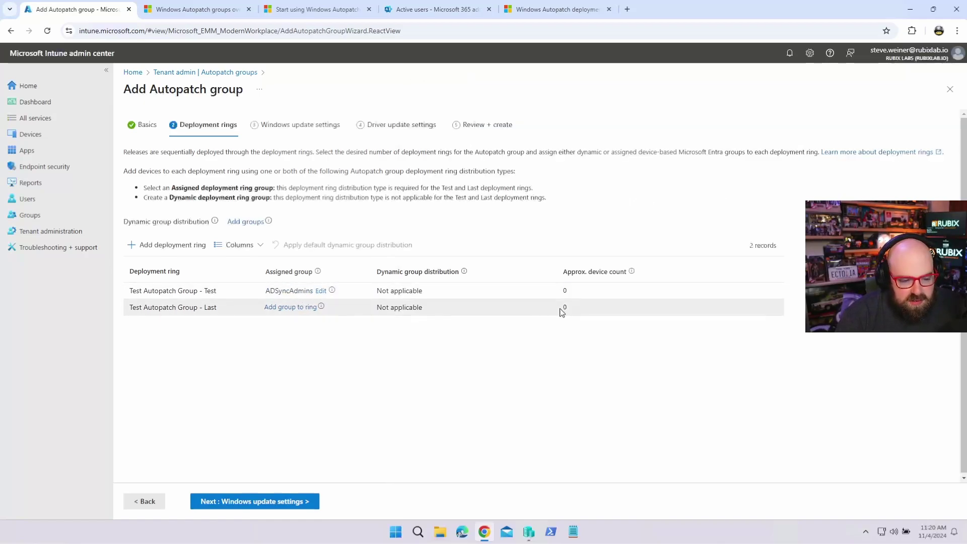
Step: Assign the All Company group to the Last ring
left_click(290, 308)
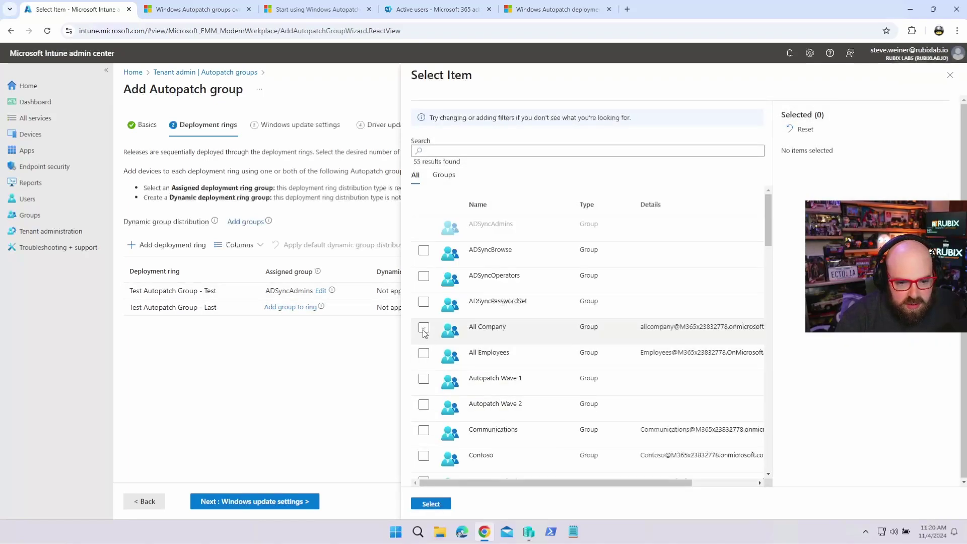
left_click(424, 329)
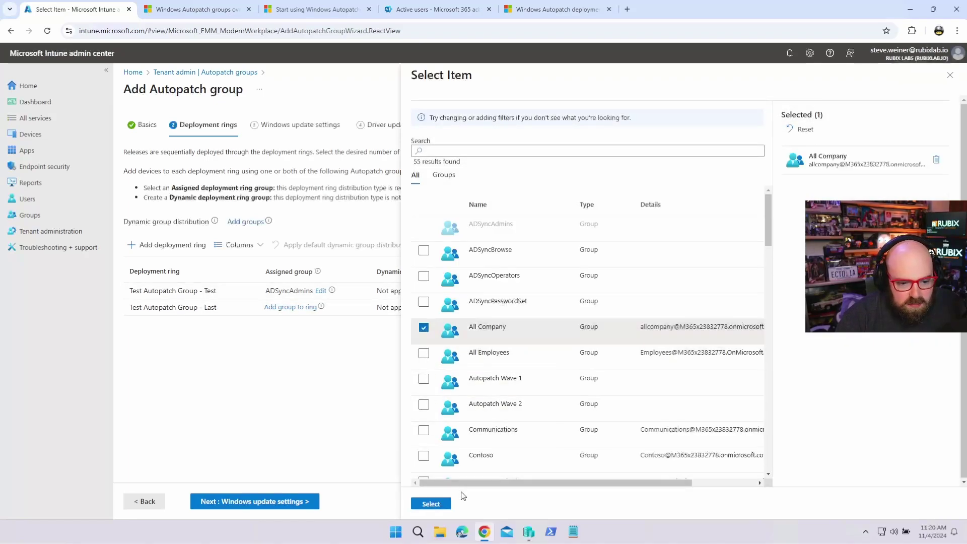
left_click(442, 504)
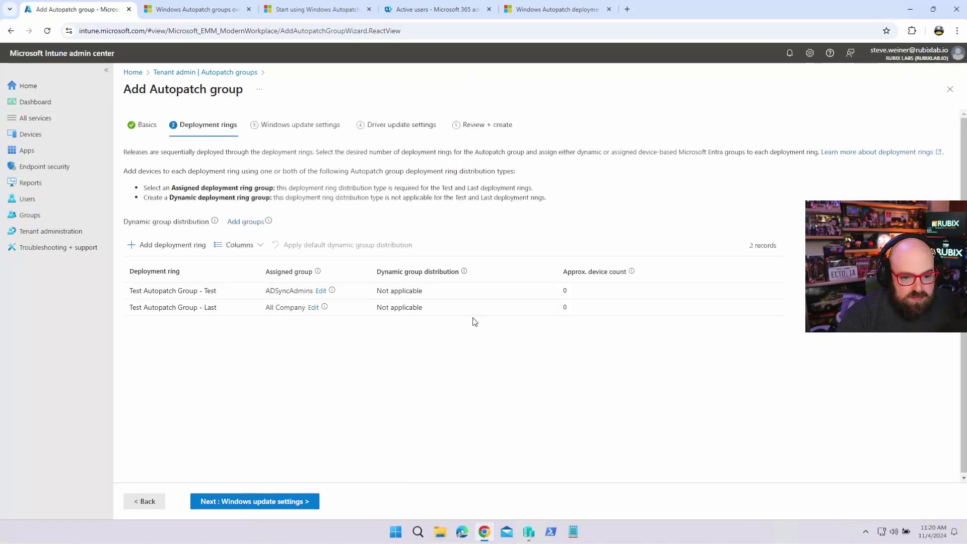
Step: Give the Test ring a 1-day deferral, 1-day deadline and 3-day grace period
left_click(287, 503)
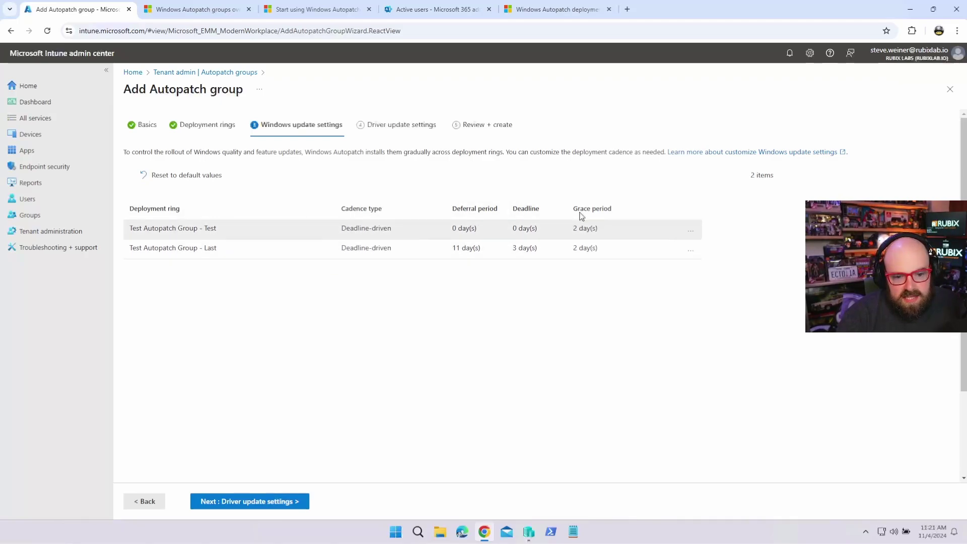
left_click(691, 235)
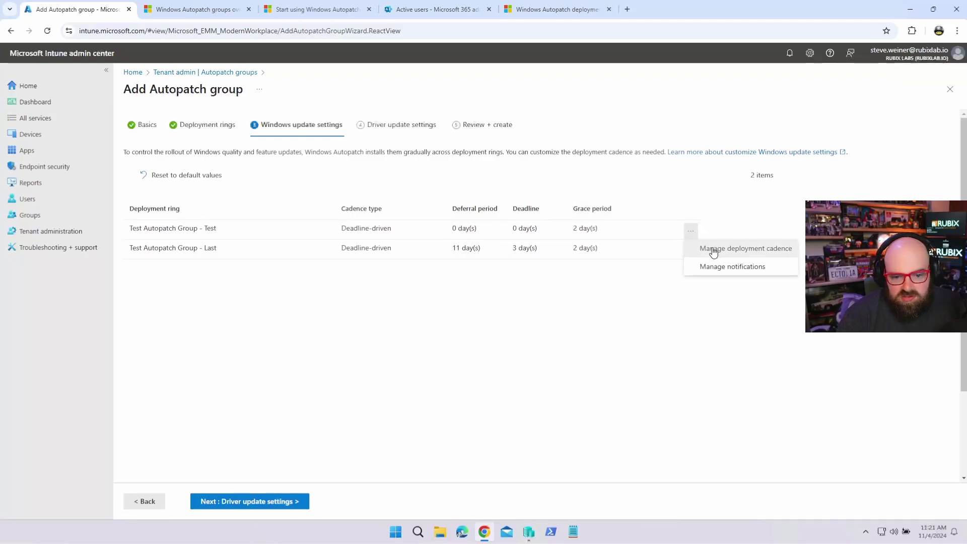
left_click(710, 249)
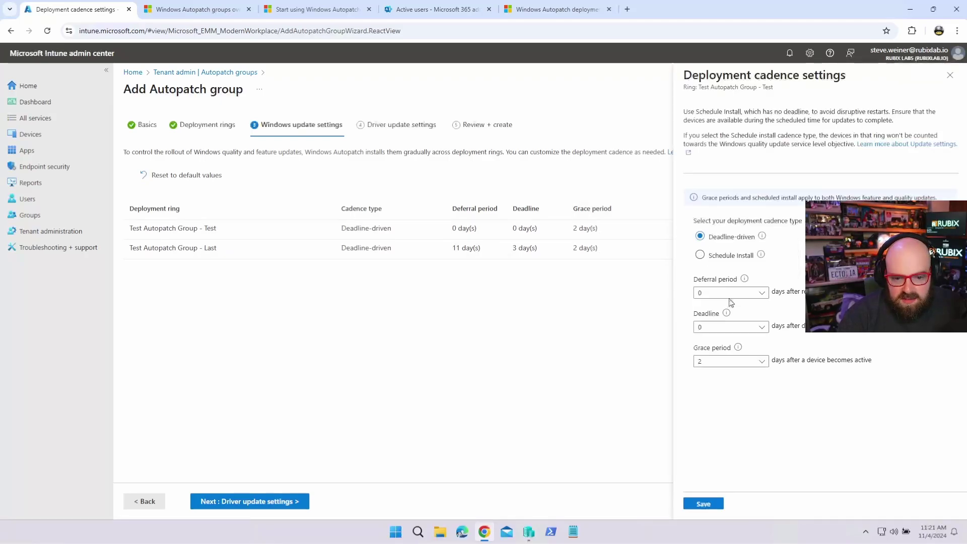
left_click(728, 297)
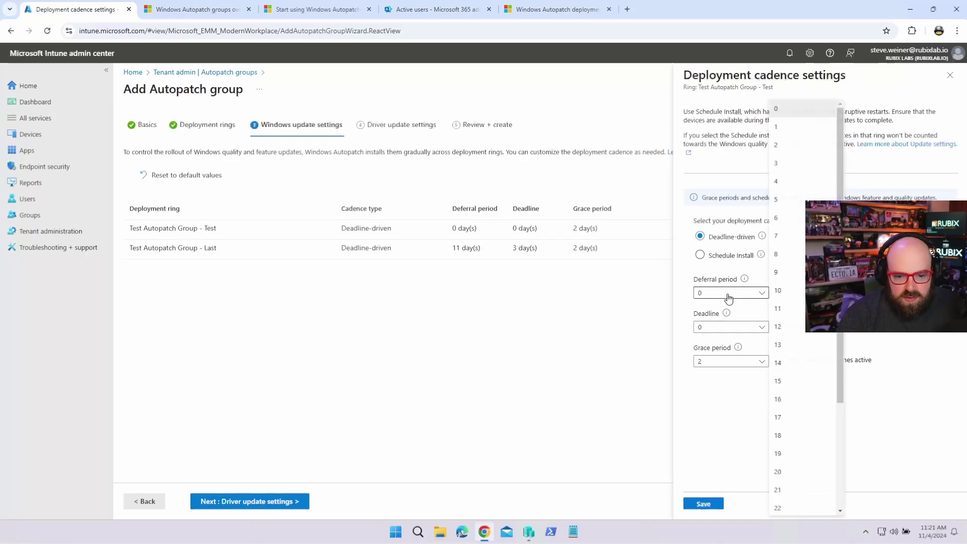
left_click(806, 127)
left_click(736, 328)
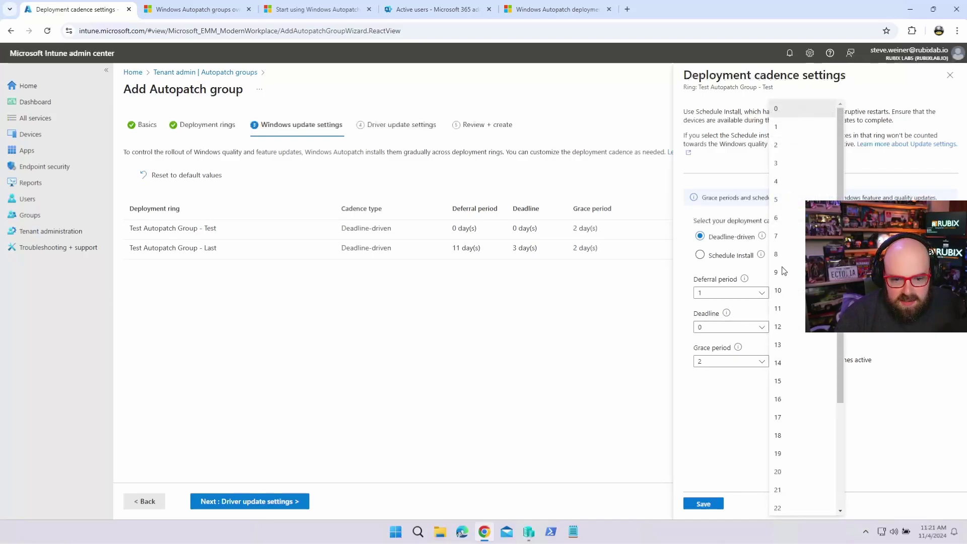
left_click(789, 127)
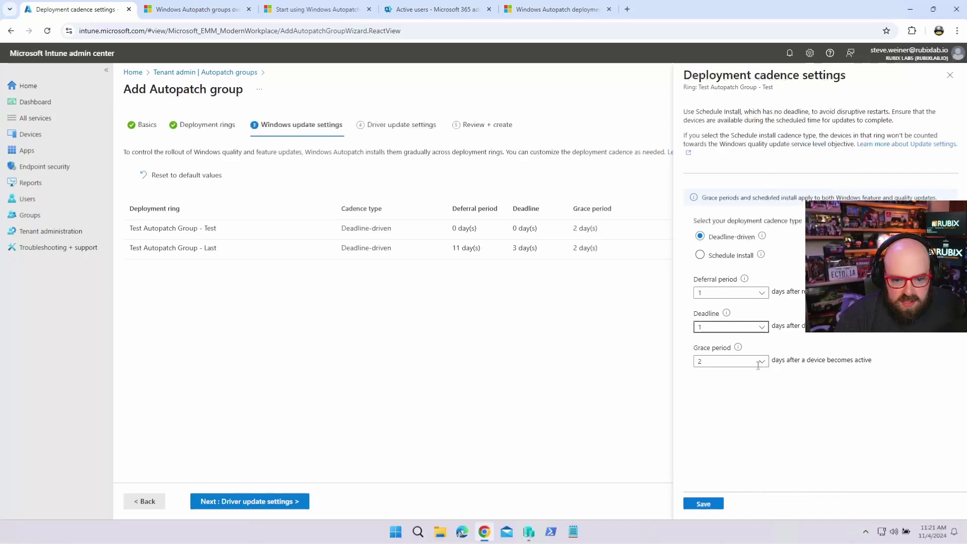
left_click(733, 366)
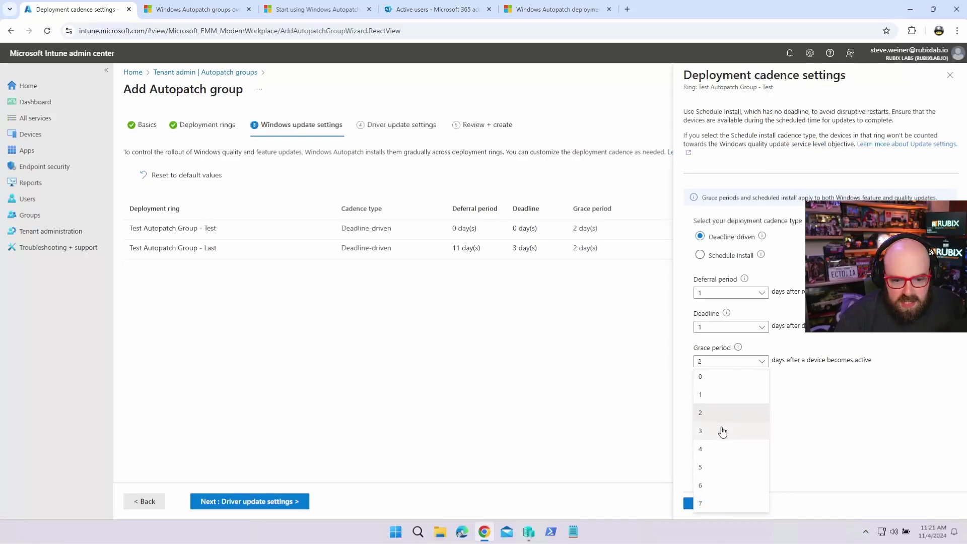
left_click(724, 430)
left_click(701, 506)
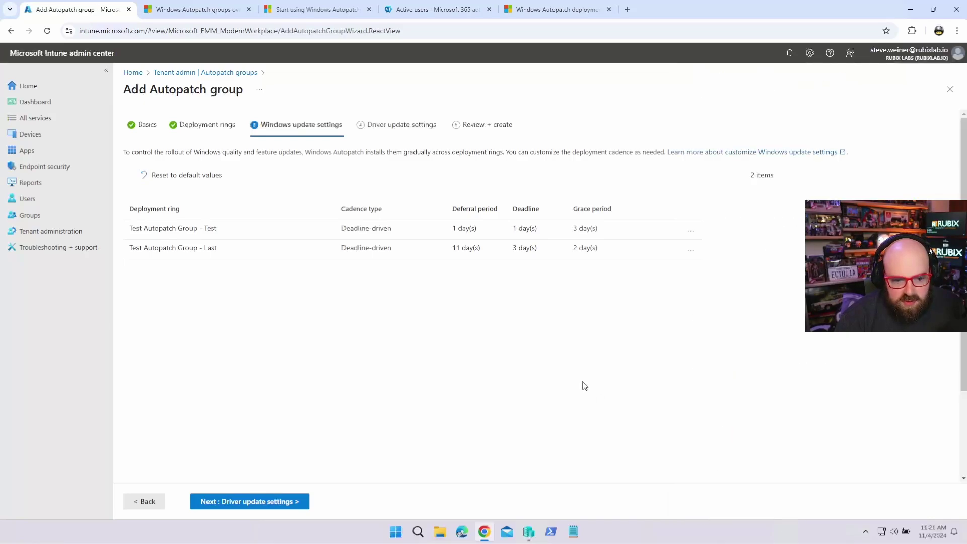
Step: Switch the Test ring's deployment cadence to Schedule Install
left_click(689, 233)
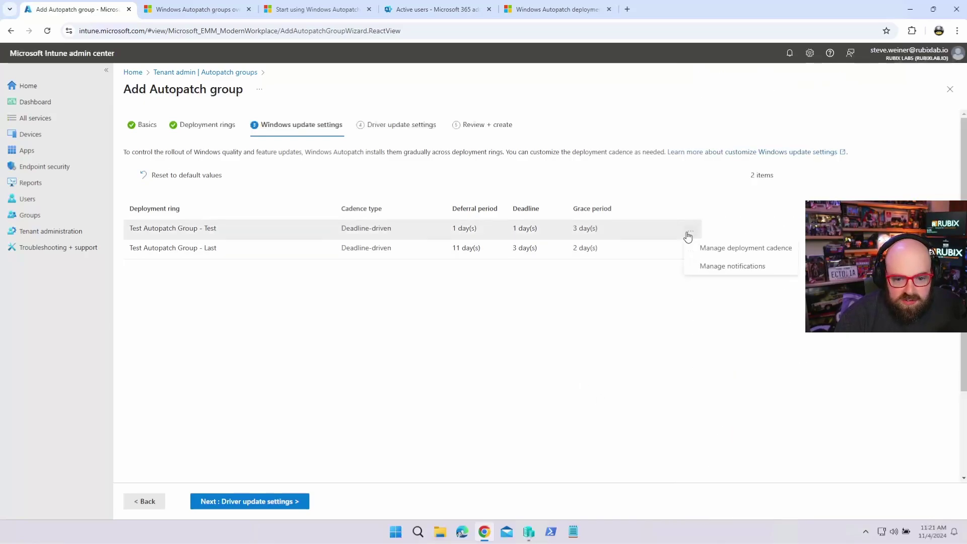
left_click(755, 252)
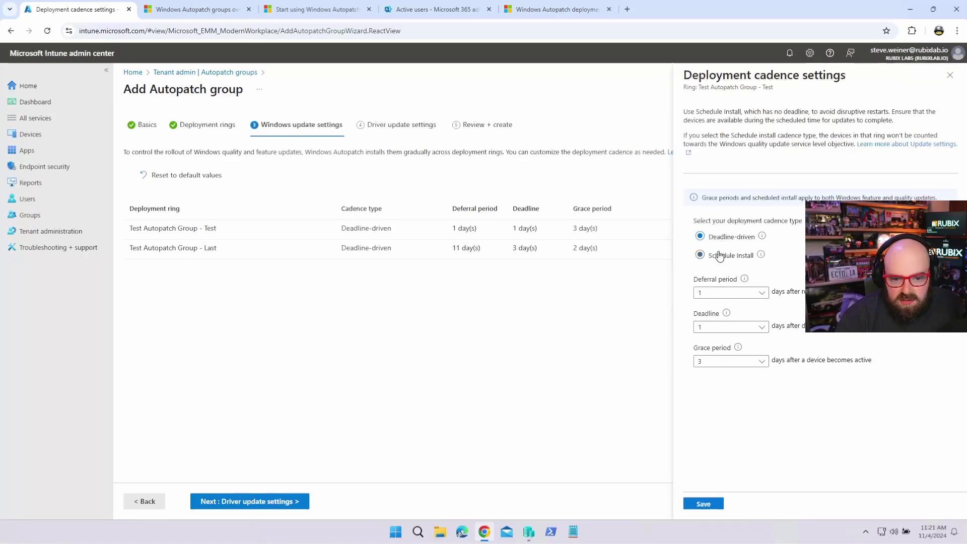
left_click(720, 256)
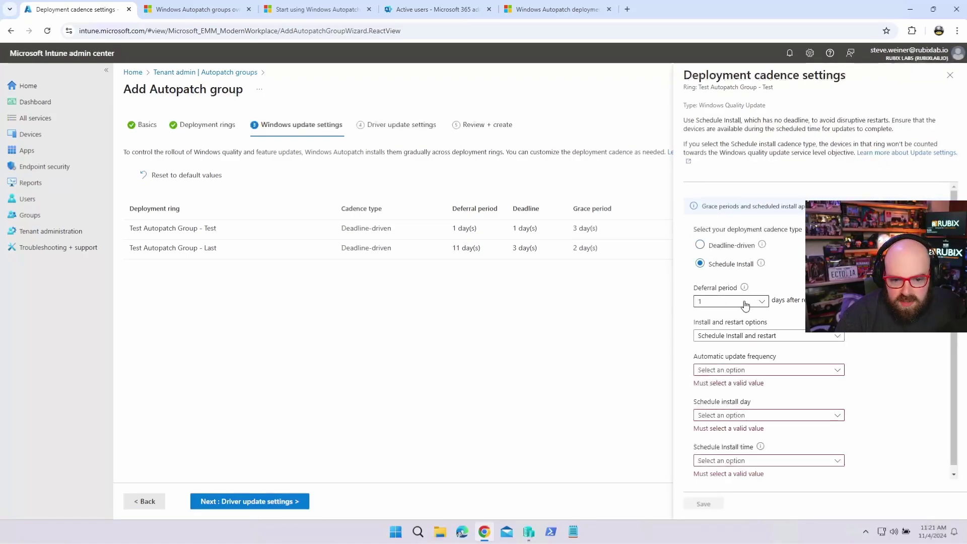
scroll(746, 322, "down", 1)
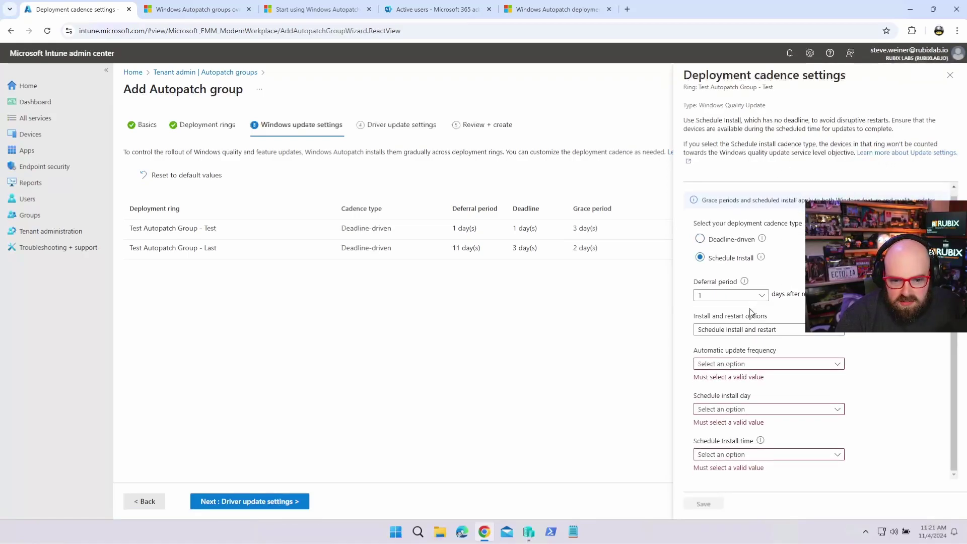
left_click(765, 365)
left_click(741, 396)
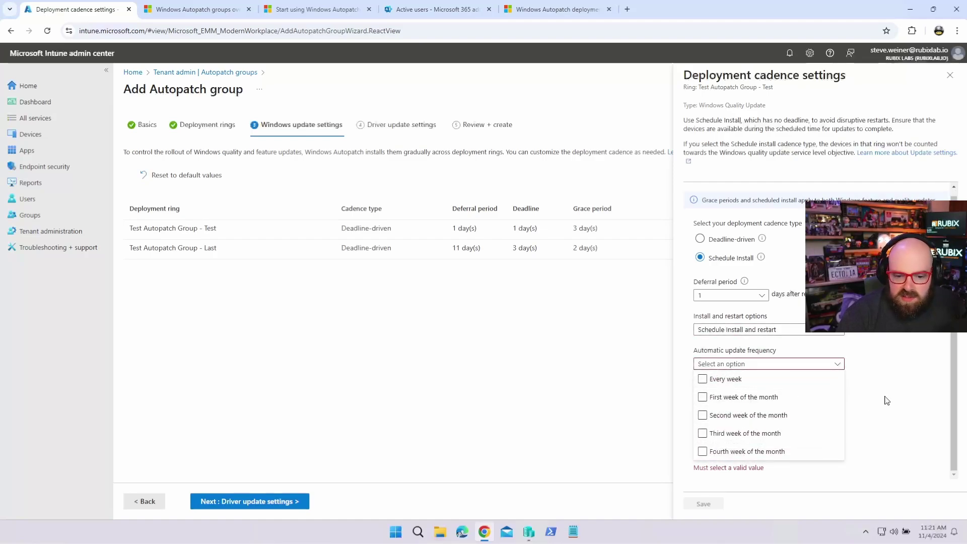
left_click(887, 398)
Step: Schedule Test ring installs for Monday of the second week at 7:00 PM, and save
left_click(744, 410)
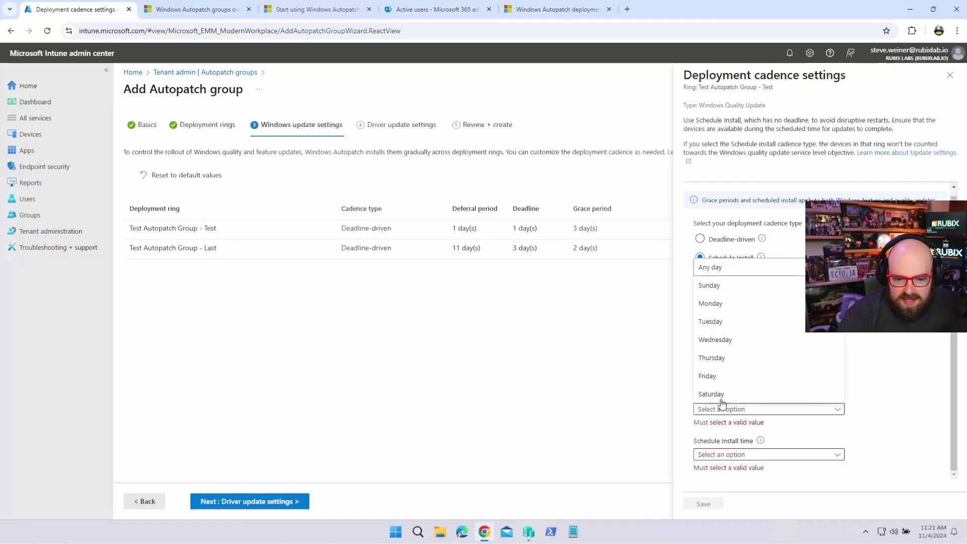
left_click(719, 305)
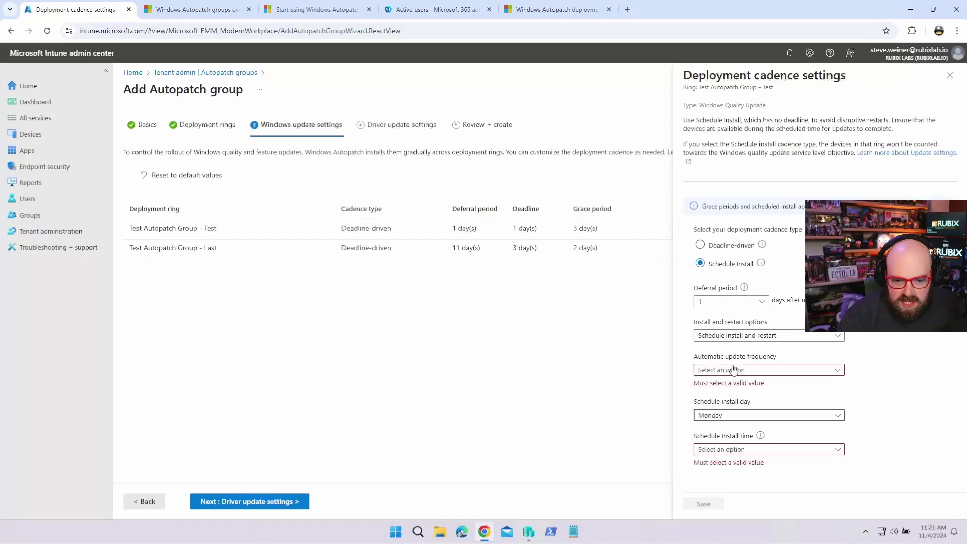
left_click(734, 370)
left_click(733, 403)
left_click(738, 421)
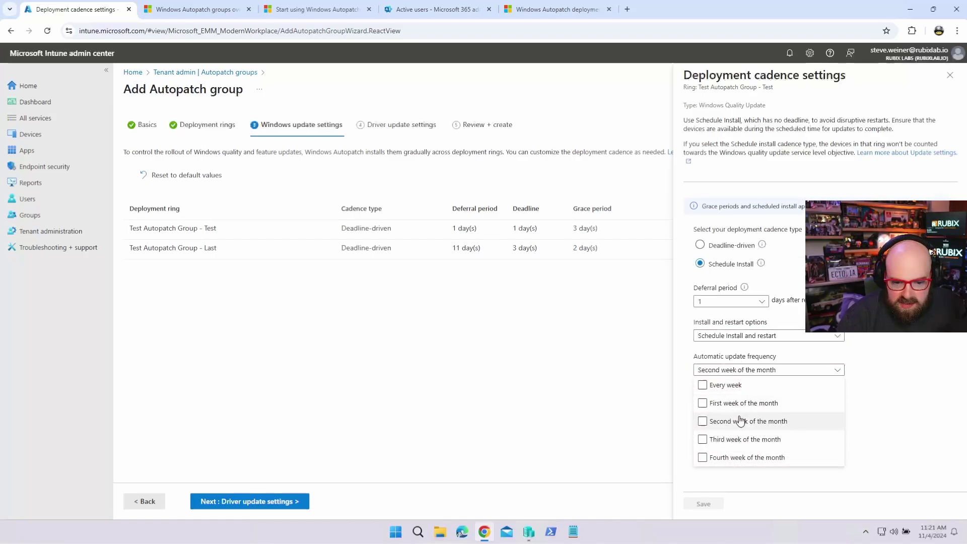
left_click(877, 417)
left_click(801, 443)
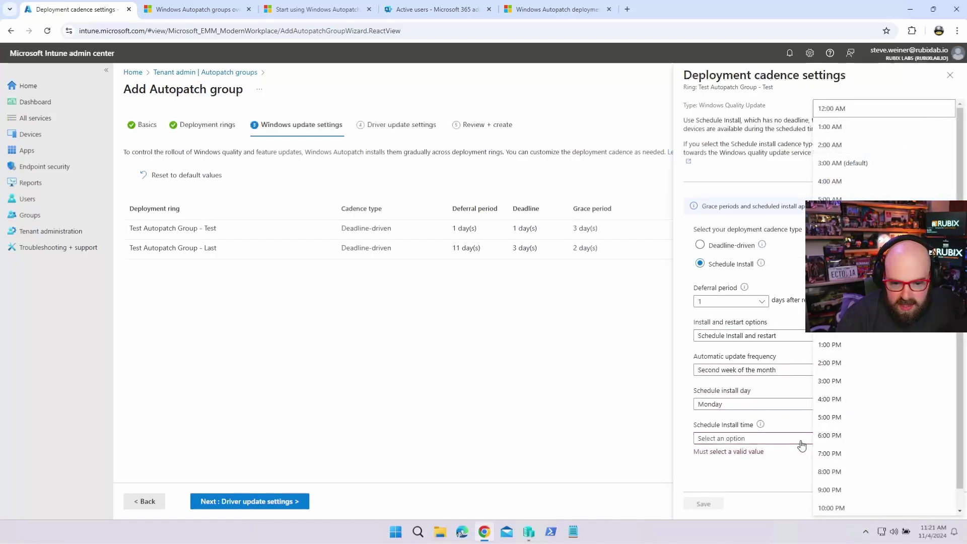
left_click(854, 438)
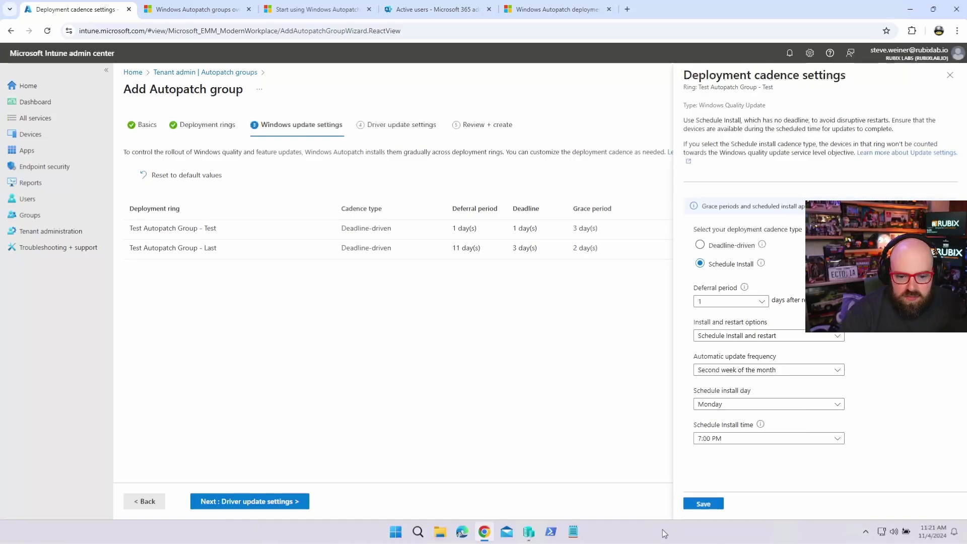
left_click(704, 503)
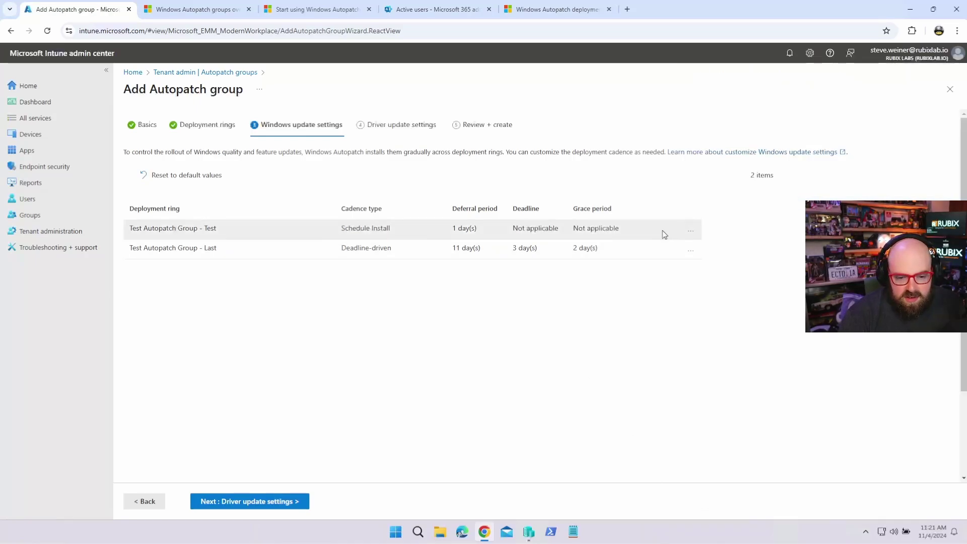
Step: Revert the Test ring to deadline-driven with a 1-day deadline and 3-day grace period
left_click(689, 231)
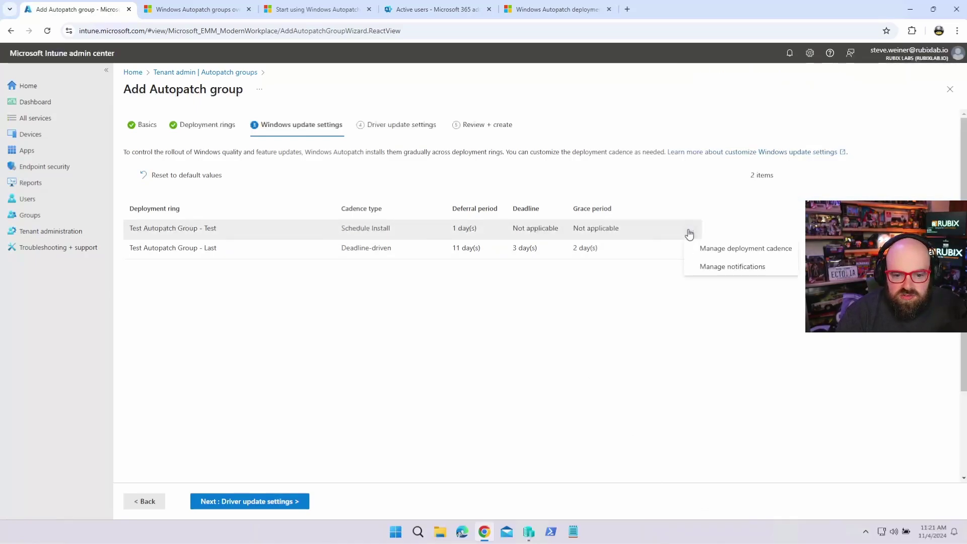
left_click(732, 256)
left_click(725, 245)
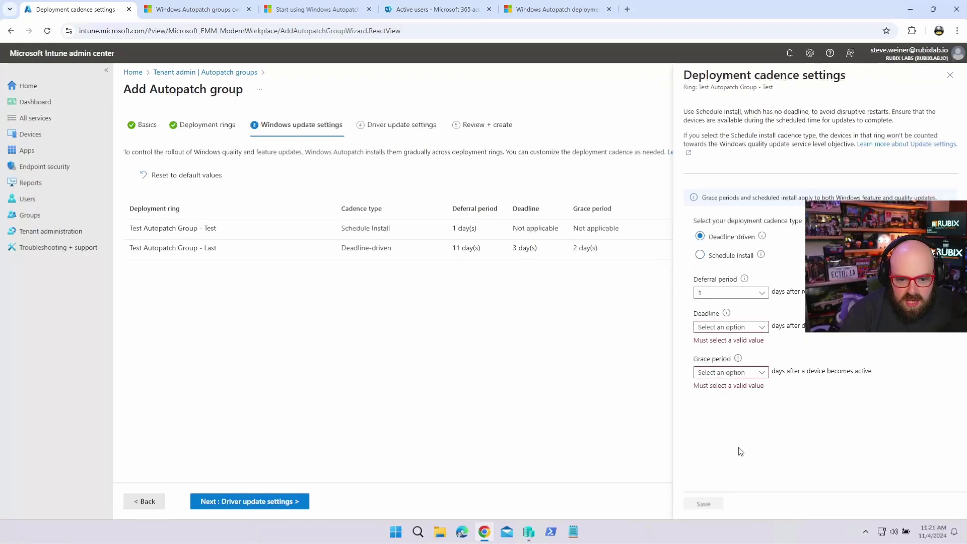
left_click(712, 328)
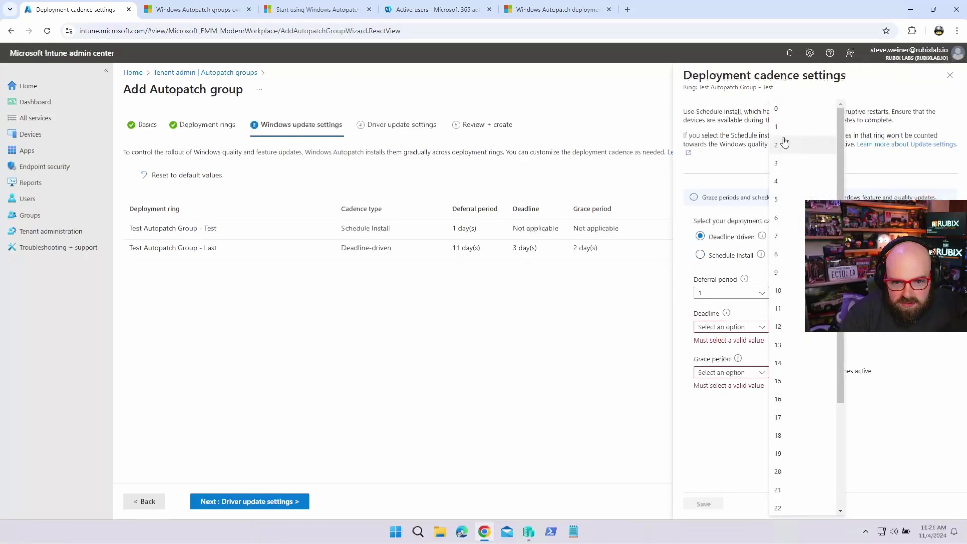
left_click(781, 126)
left_click(743, 361)
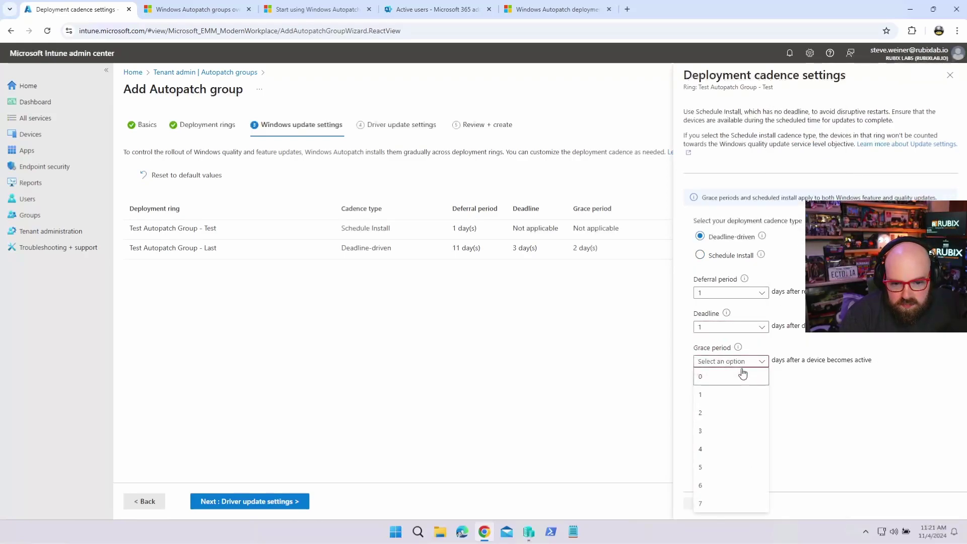
left_click(730, 432)
left_click(716, 503)
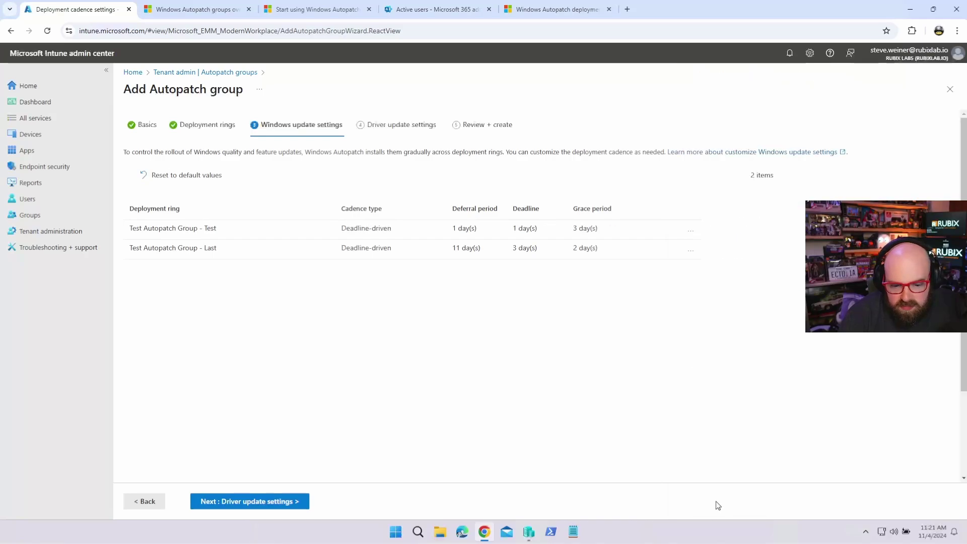
left_click(281, 500)
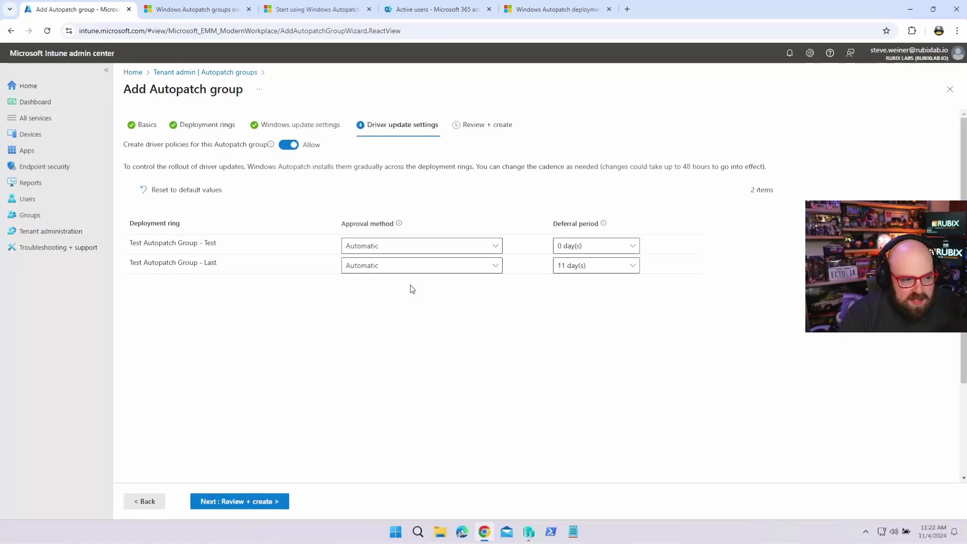
left_click(368, 246)
left_click(368, 247)
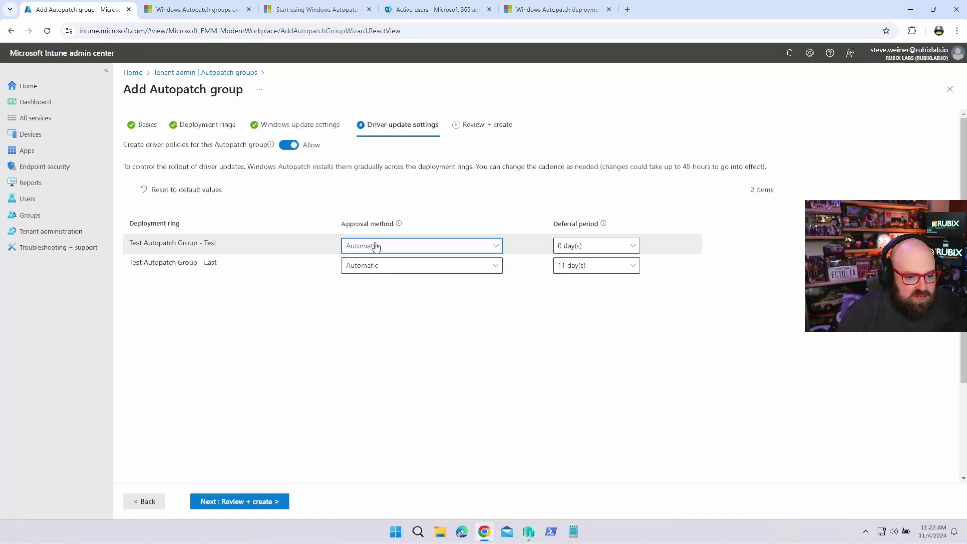
left_click(373, 246)
left_click(390, 264)
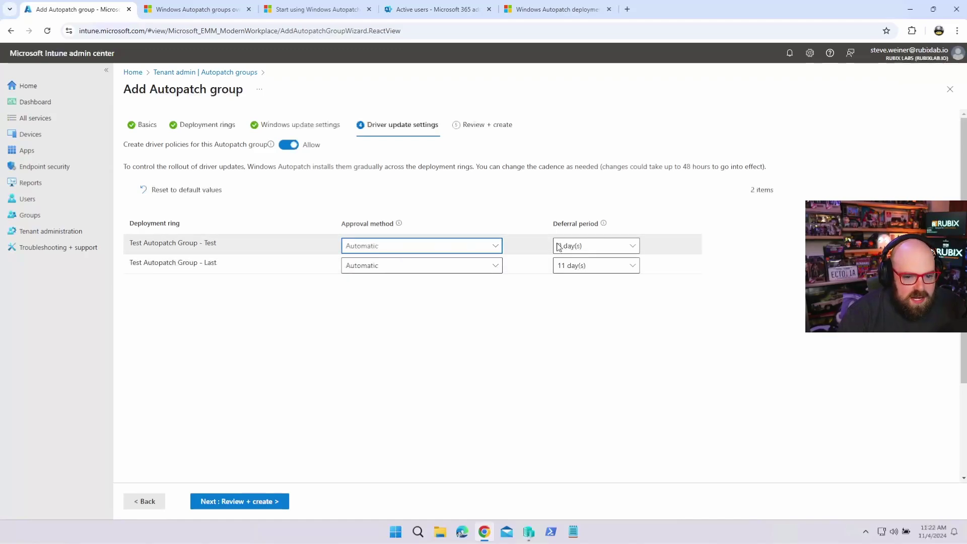
Step: Move to Review + create and scroll through the Test group's ring and update summary
left_click(245, 501)
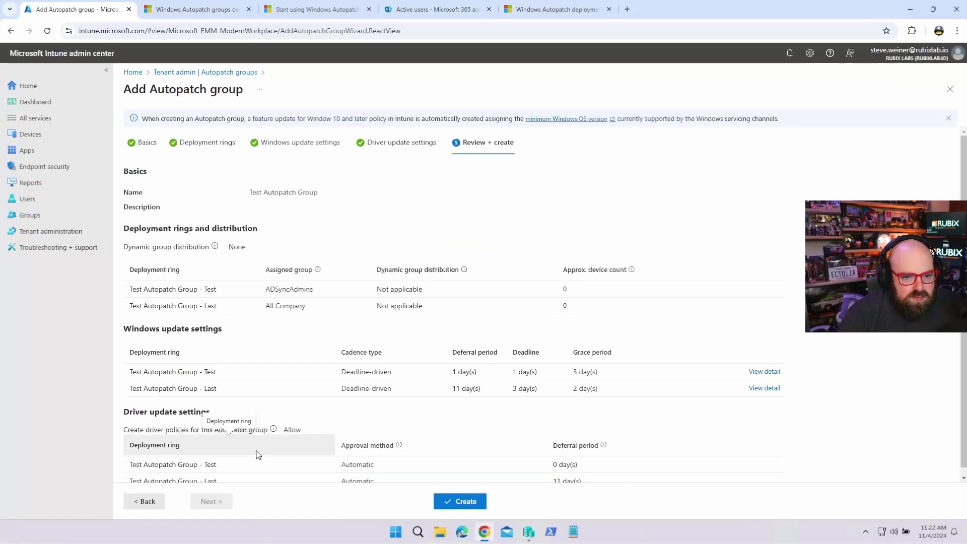
scroll(257, 454, "down", 1)
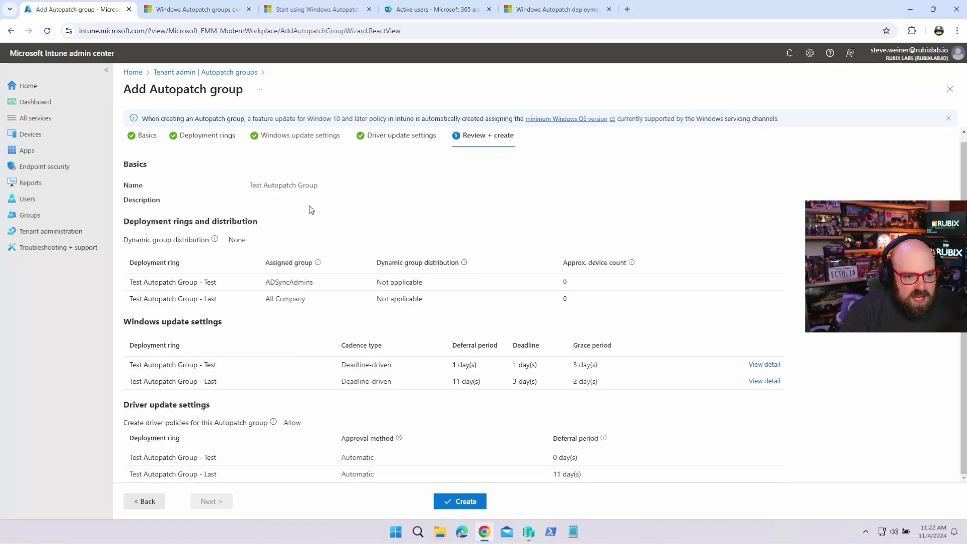
Step: Create the Test Autopatch Group and bring up the Autopatch update settings
left_click(470, 507)
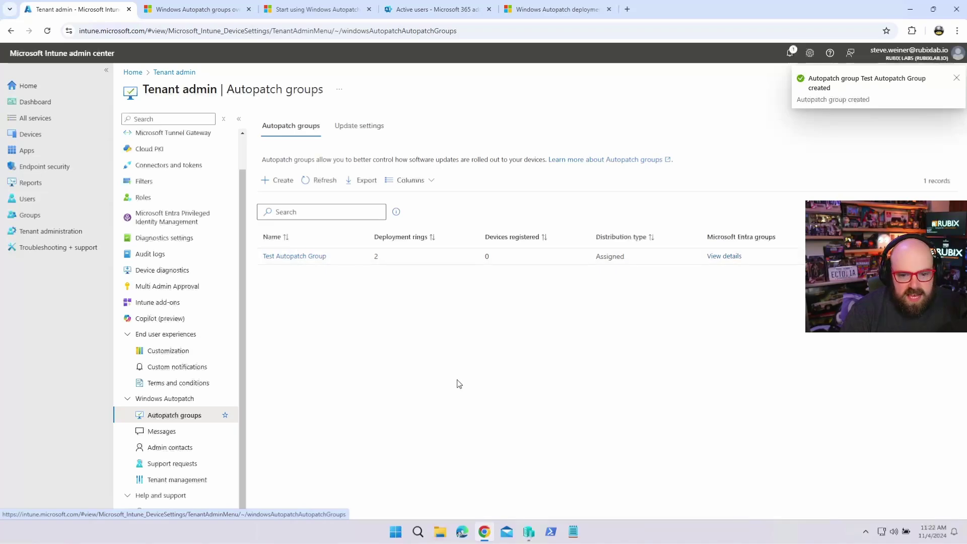
left_click(359, 126)
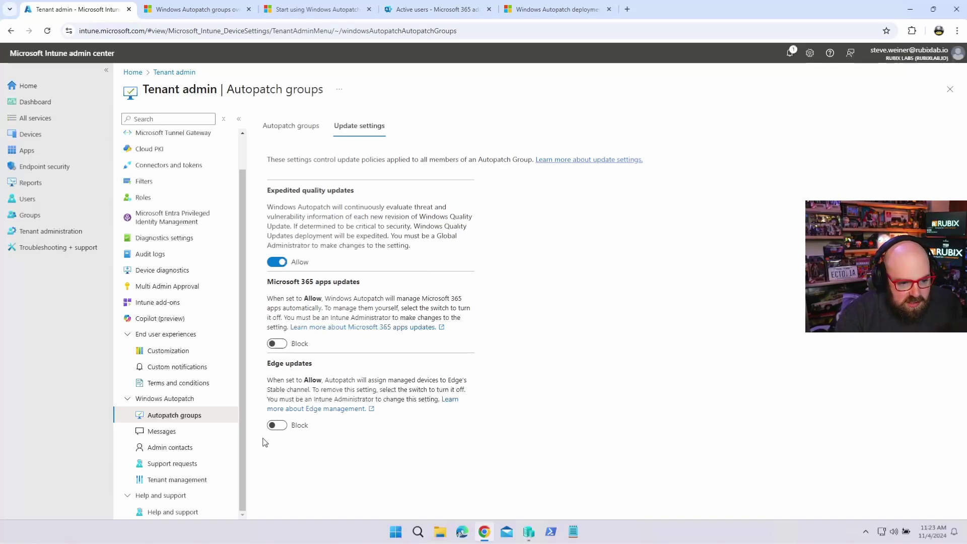
Step: Set Edge and Microsoft 365 apps updates to Allow, then leave the update settings page
left_click(280, 426)
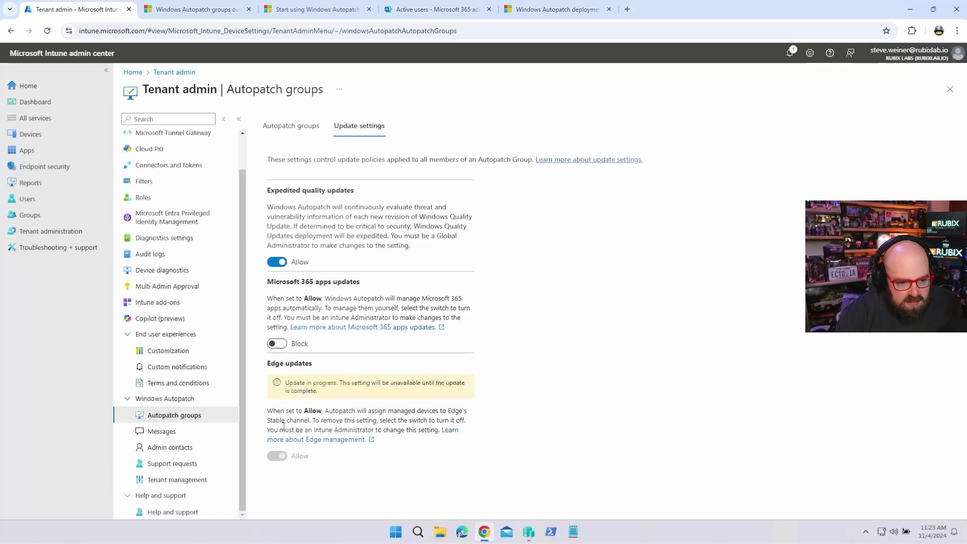
left_click(278, 345)
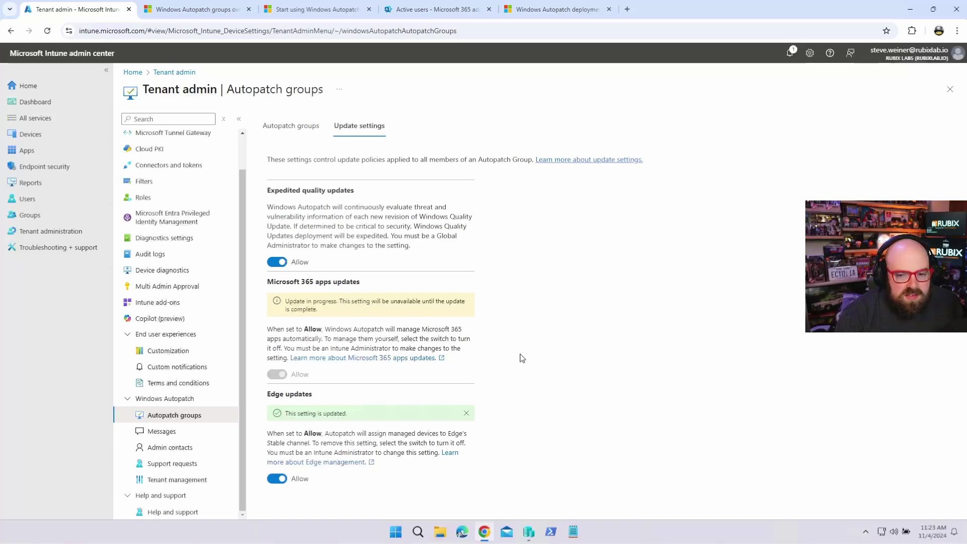
left_click(296, 129)
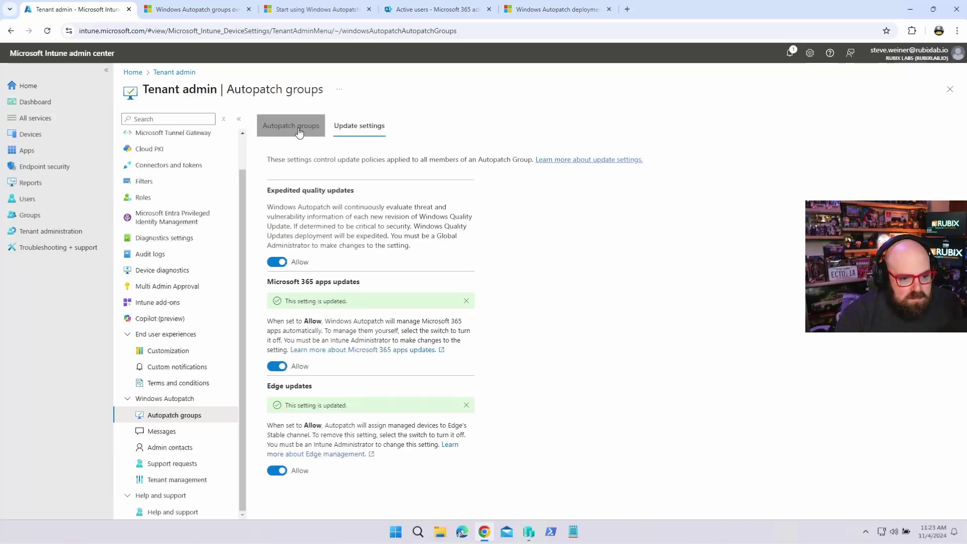
Step: Show the Windows update rings list with the Test Autopatch Group's Test and Last ring policies
left_click(180, 445)
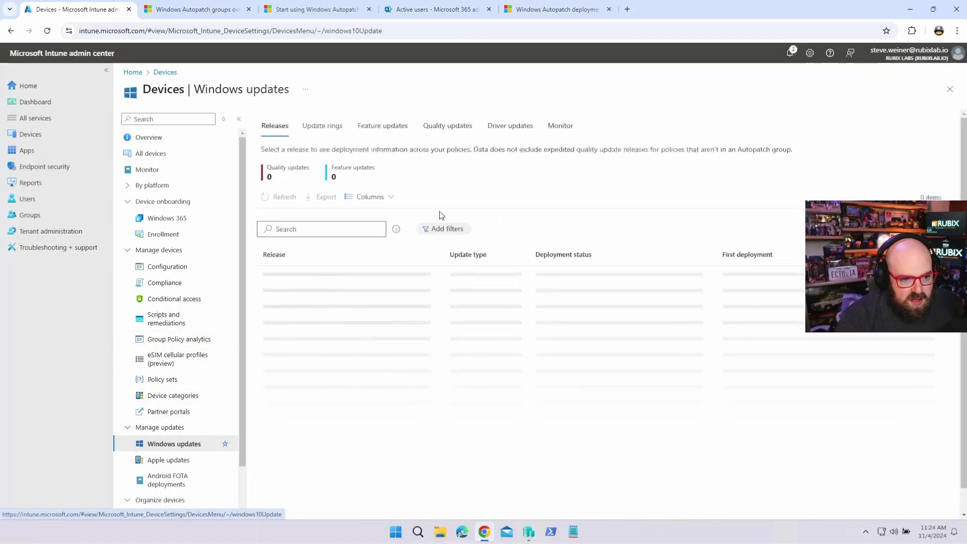
left_click(325, 127)
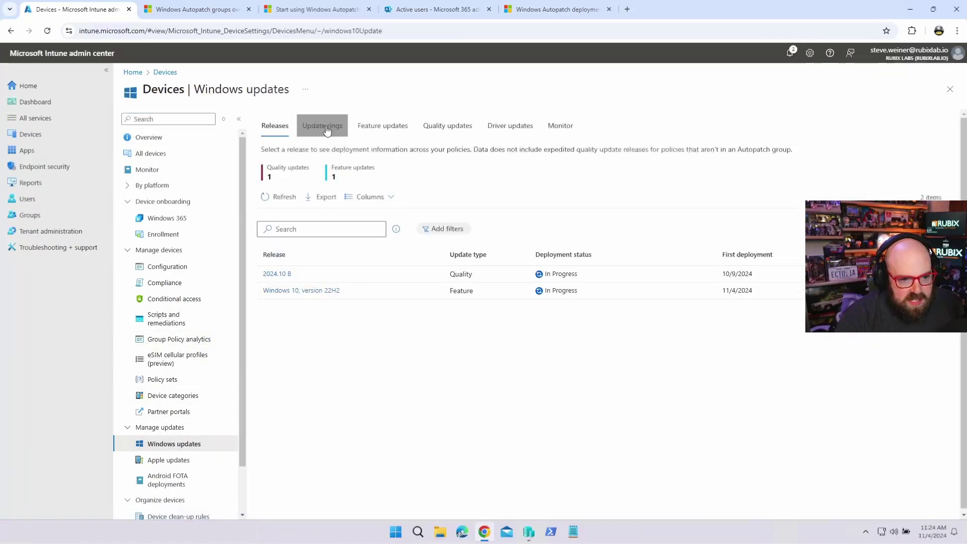